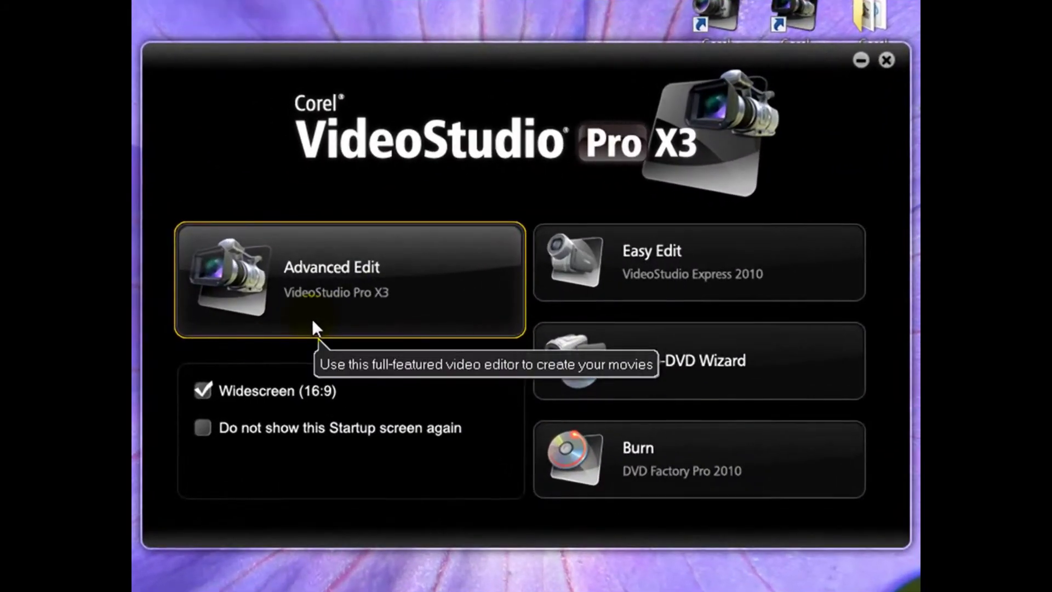
Step: Launch the full-featured editor and switch to the Capture step
click(354, 270)
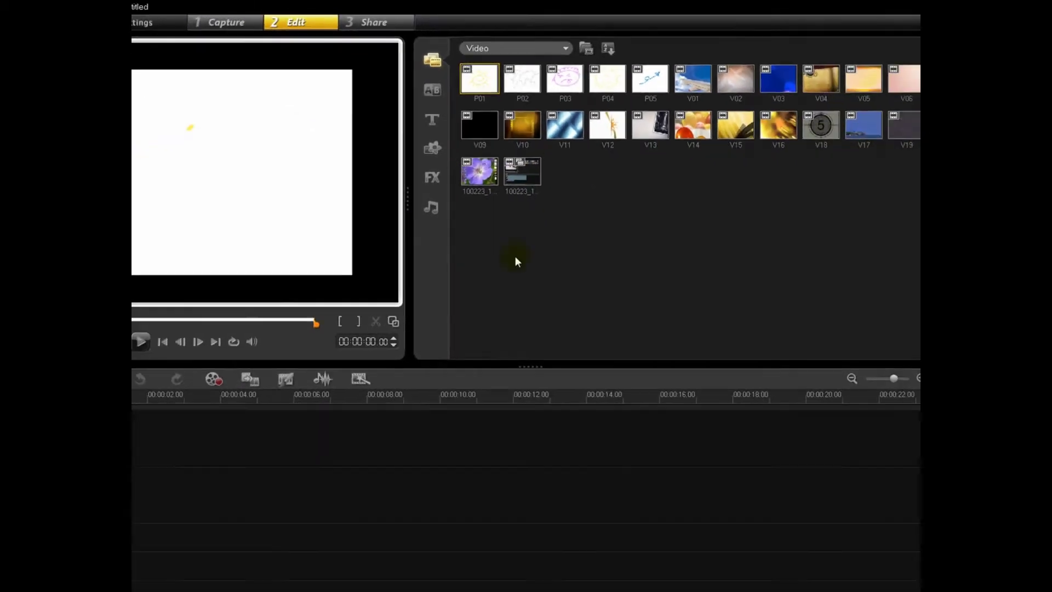
click(253, 22)
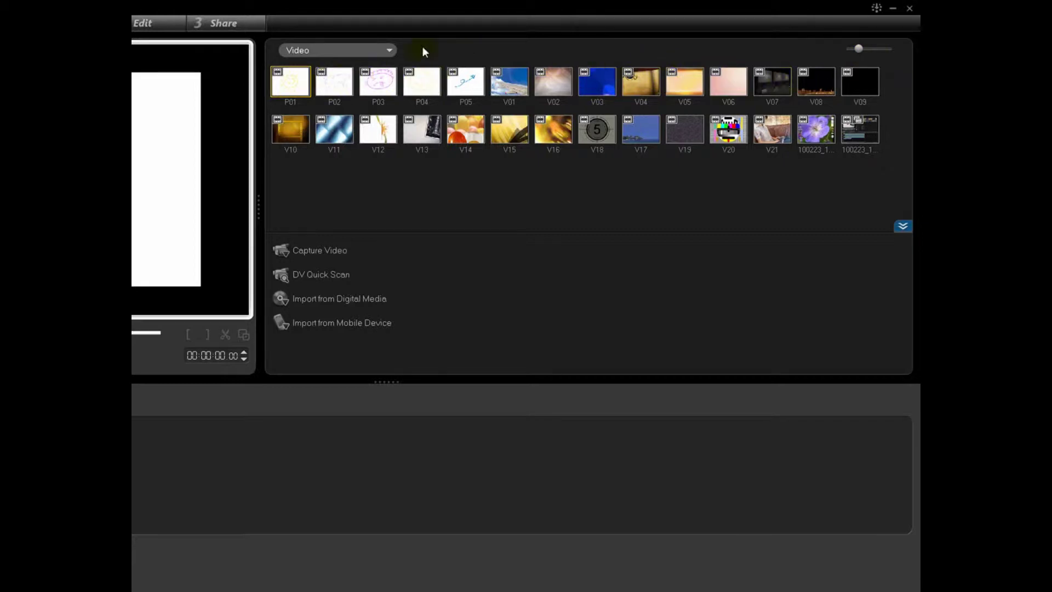
click(391, 50)
click(336, 80)
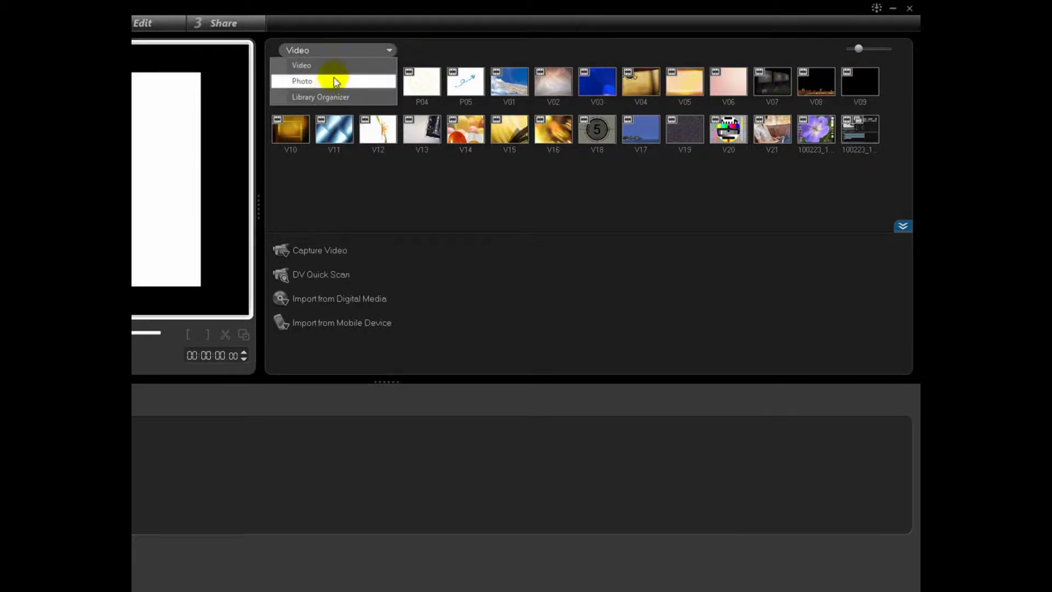
click(592, 199)
Step: Show photos in the library with smaller thumbnails, then switch the library back to Video
click(374, 54)
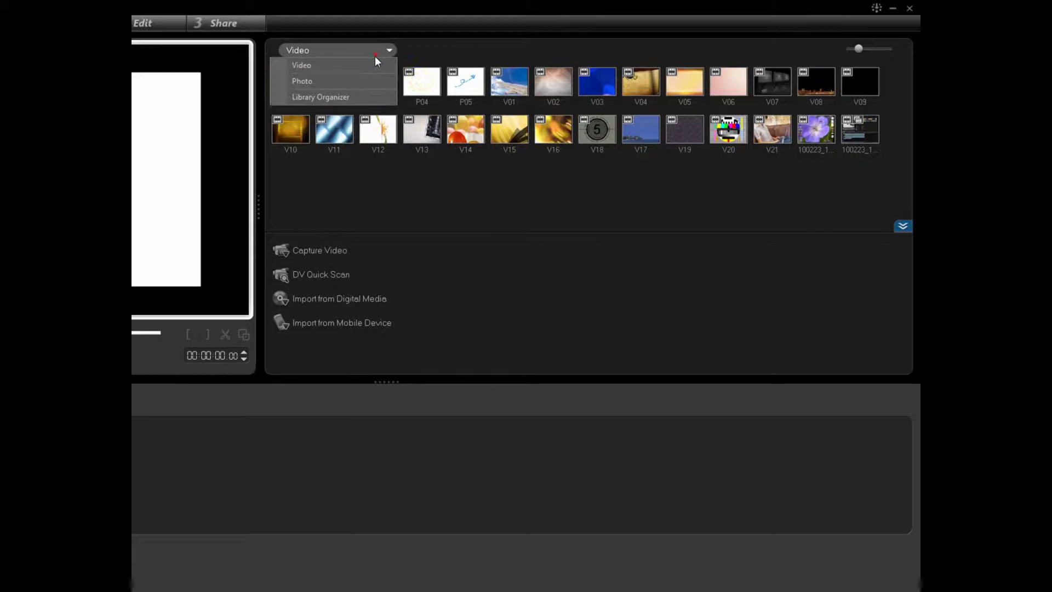
click(365, 78)
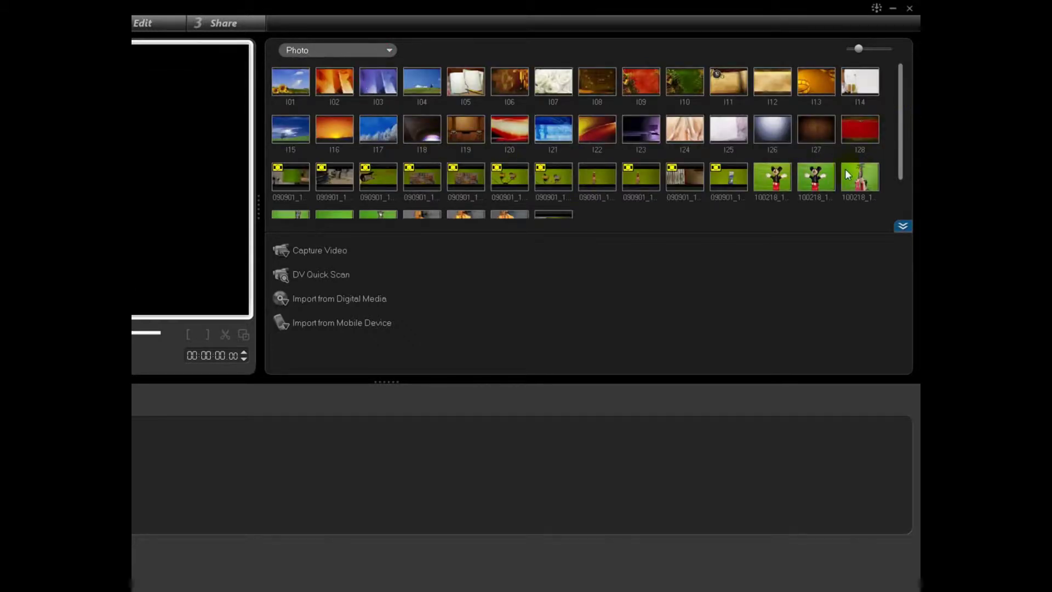
mouse_move(899, 157)
mouse_down()
mouse_move(905, 188)
mouse_move(898, 142)
mouse_up()
drag(858, 51, 890, 50)
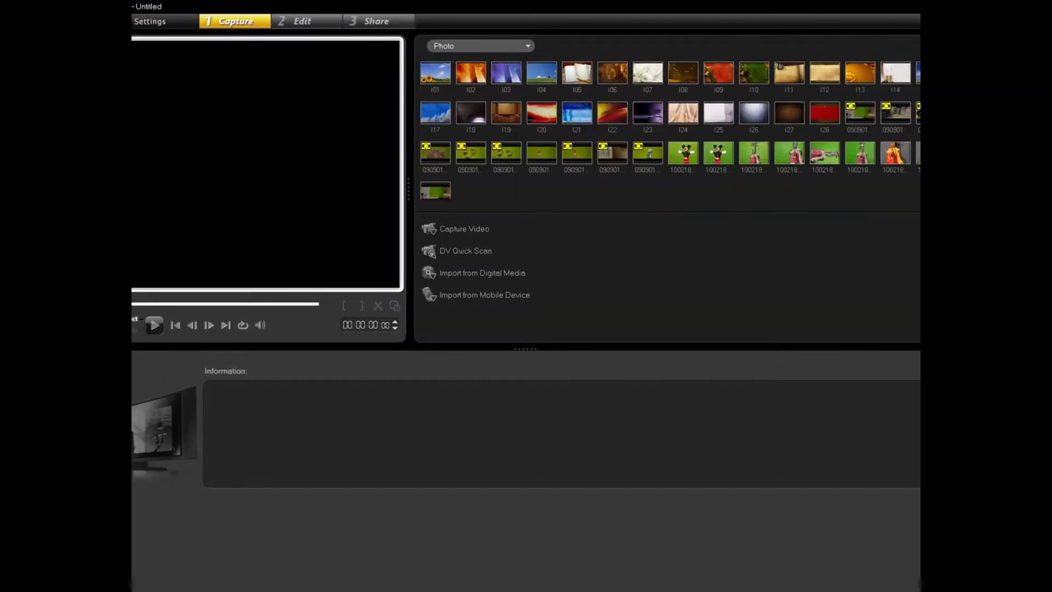
click(528, 47)
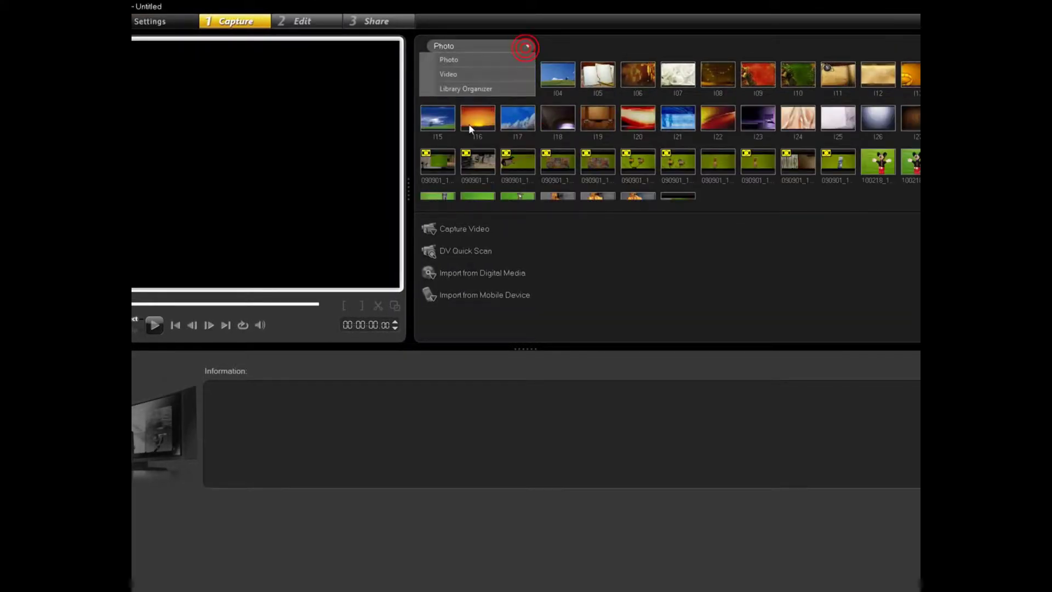
click(477, 60)
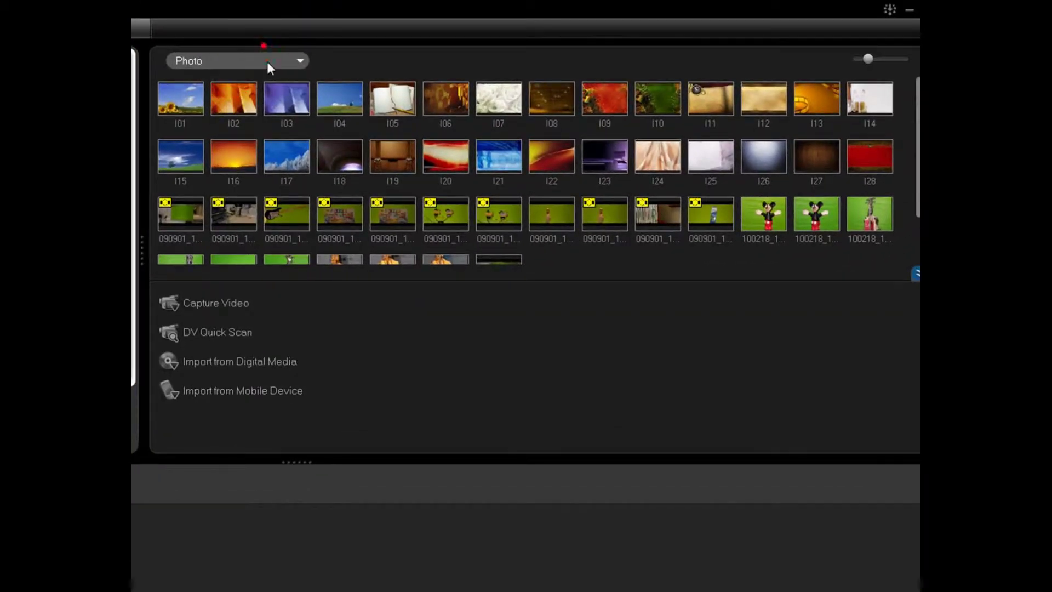
click(268, 62)
click(266, 99)
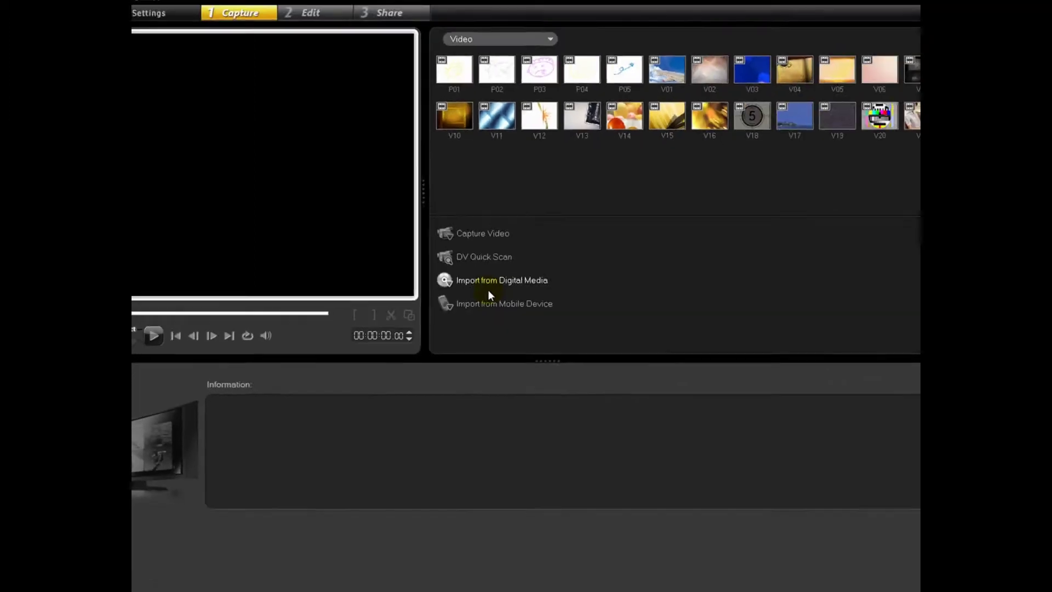
Step: Import from Digital Media, excluding 1_Photographs, scanning the third folder and dismissing the warning
click(488, 290)
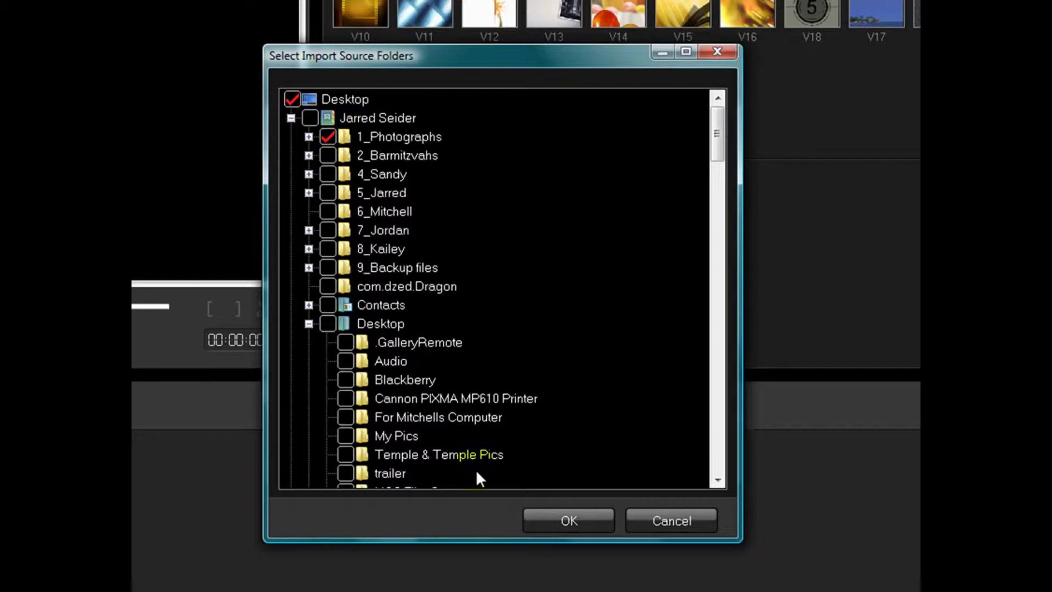
click(328, 135)
click(560, 518)
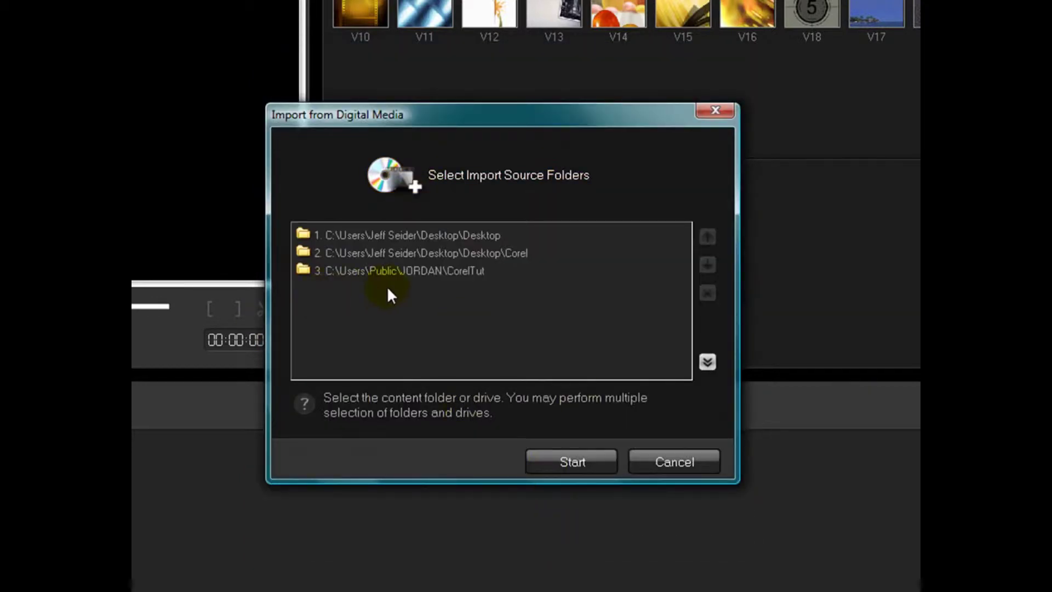
click(345, 270)
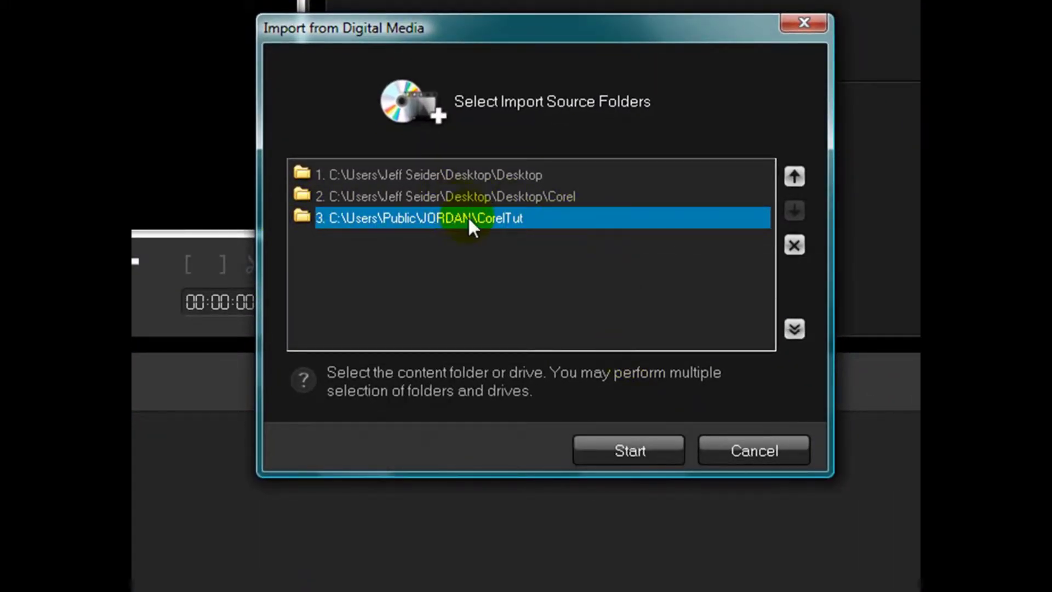
click(610, 454)
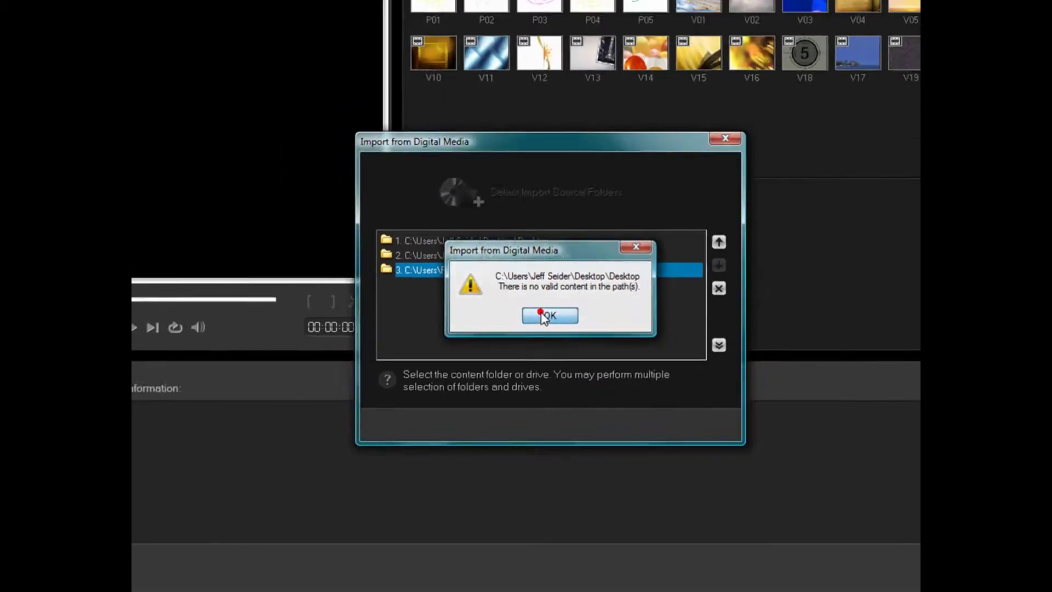
click(542, 317)
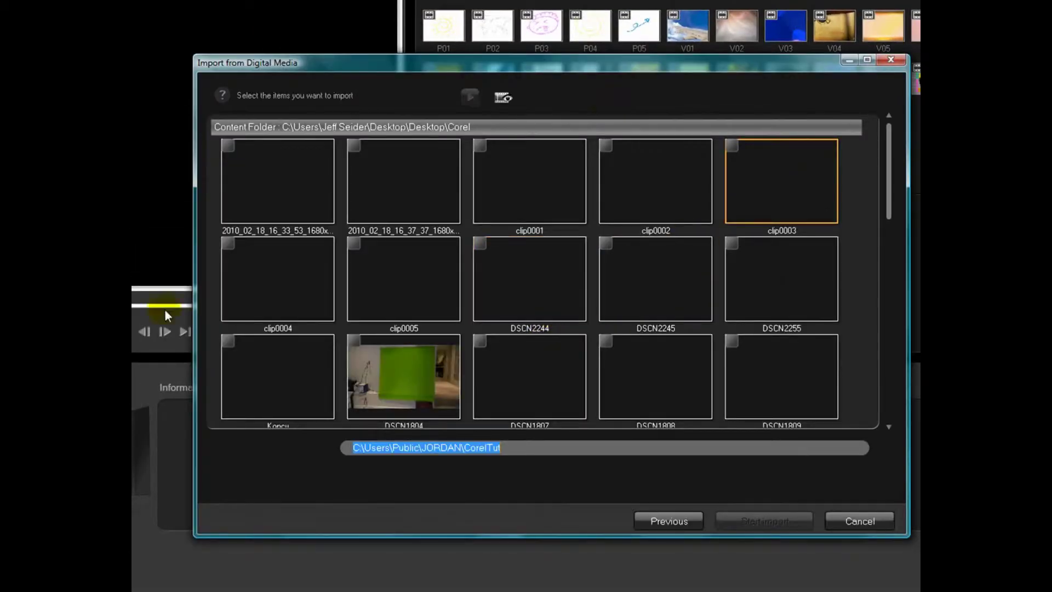
Step: Toggle the Show Videos and Show Photos filters in the import grid, then show all clips
click(502, 97)
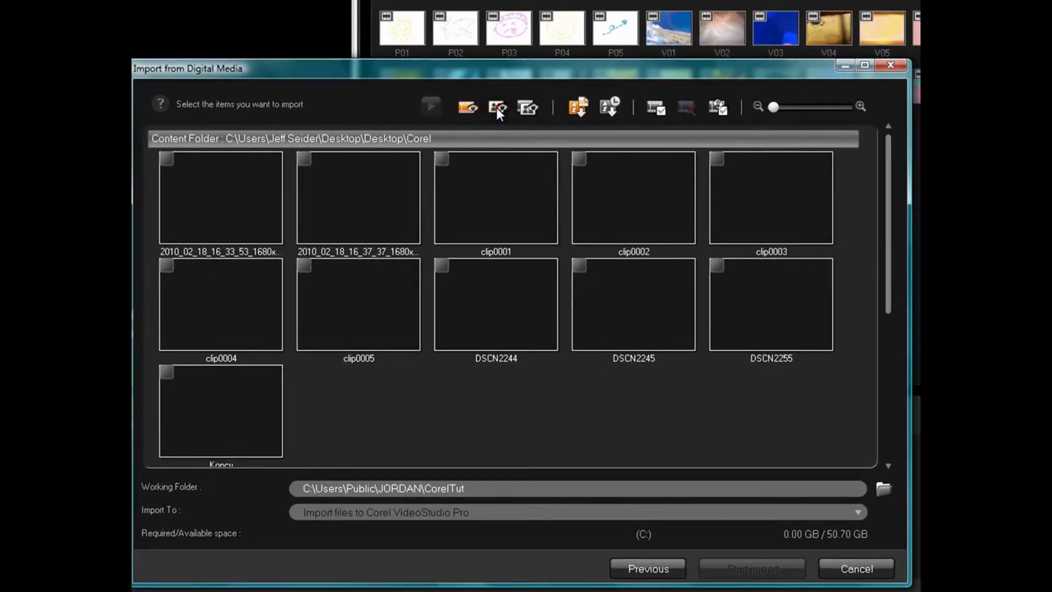
click(498, 107)
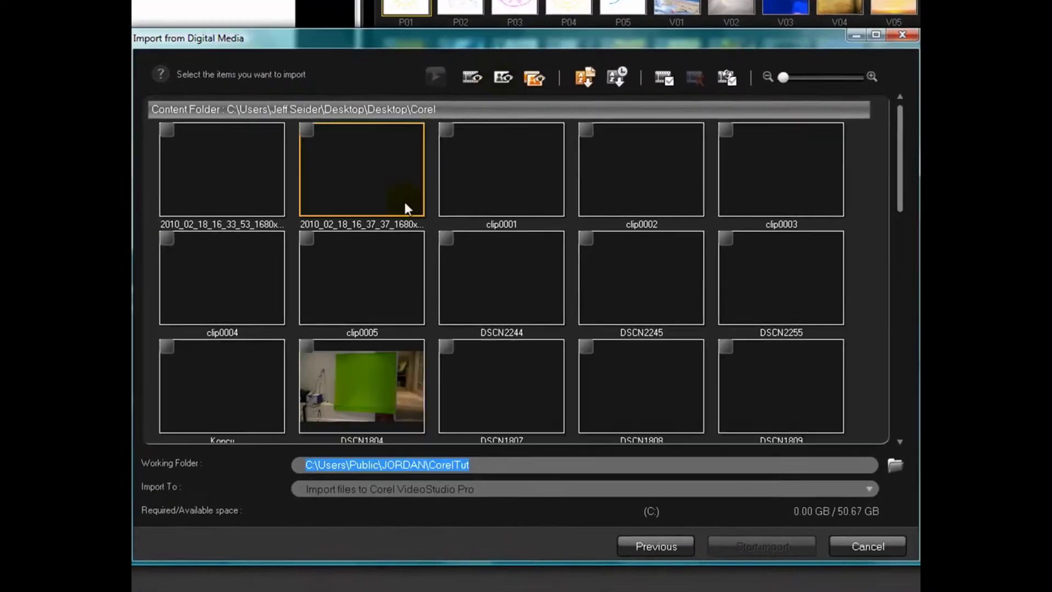
click(501, 80)
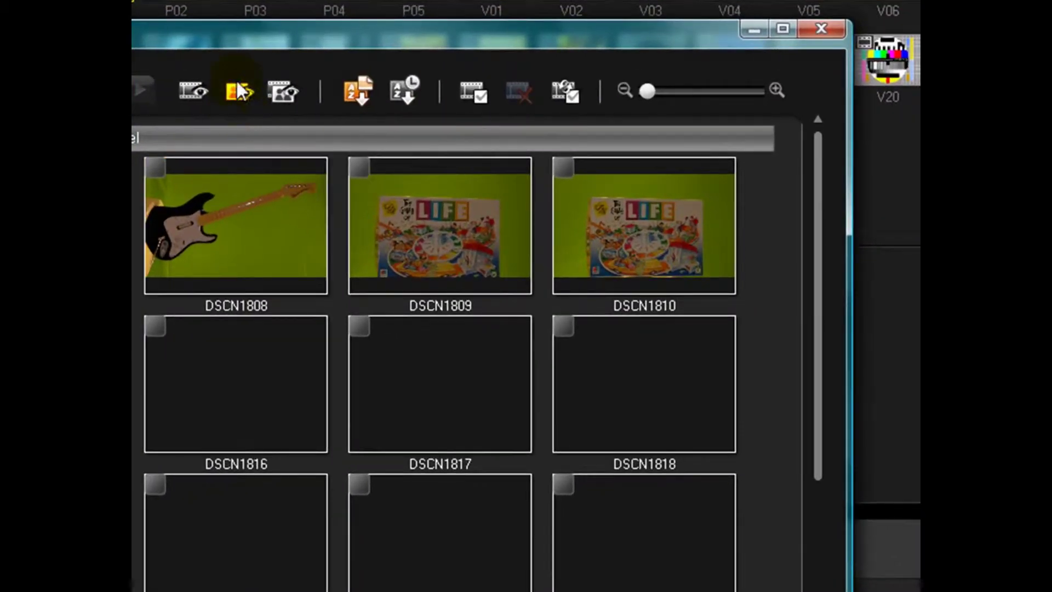
scroll(817, 287, down, 1)
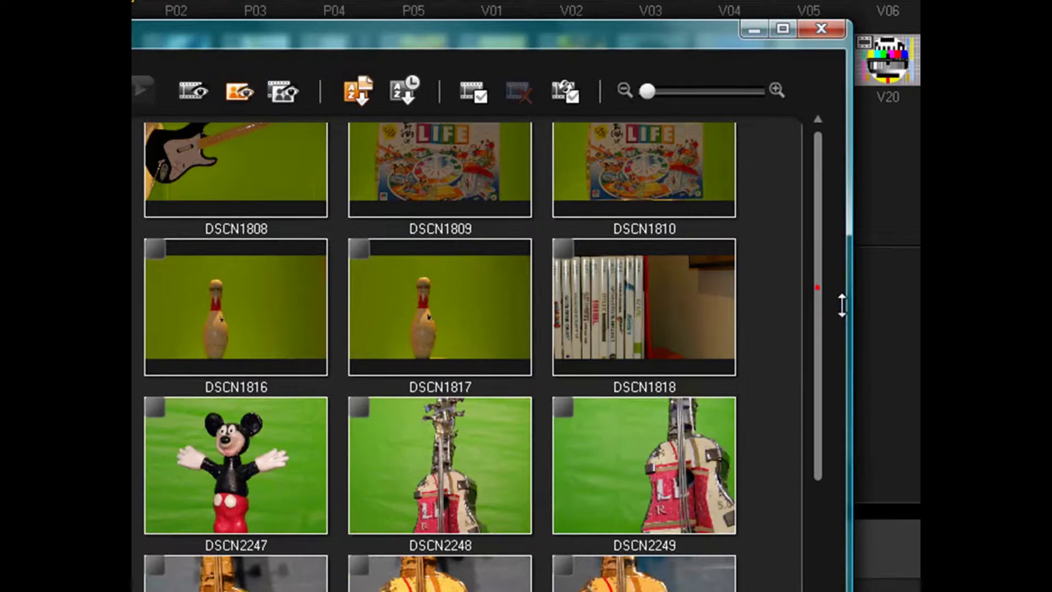
scroll(844, 274, up, 1)
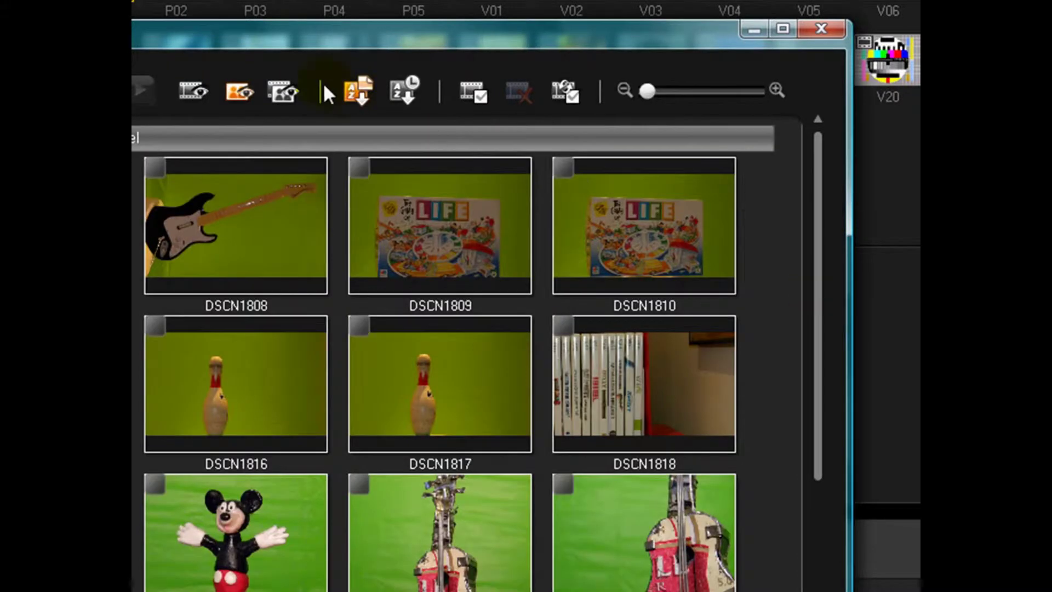
click(288, 91)
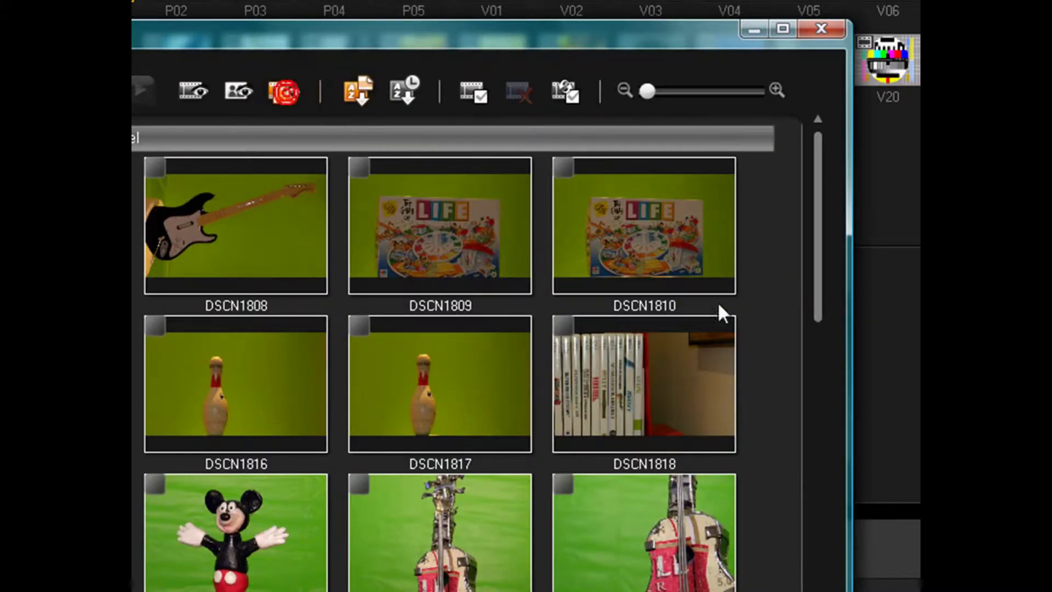
drag(817, 223, 681, 223)
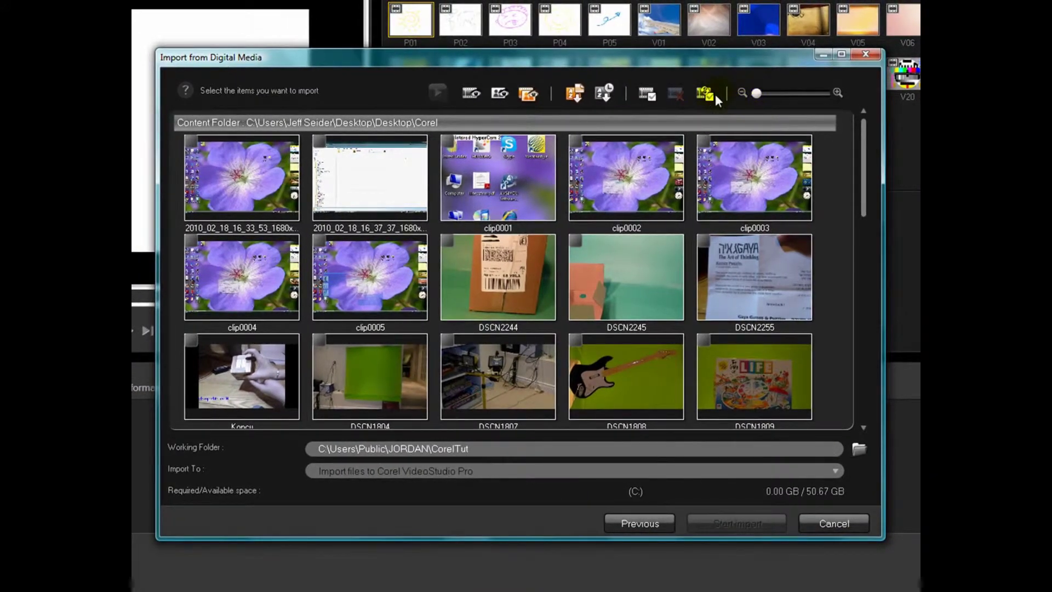
Step: Mark clip0002, invert the selection twice, add DSCN2244, then cancel the import
click(575, 142)
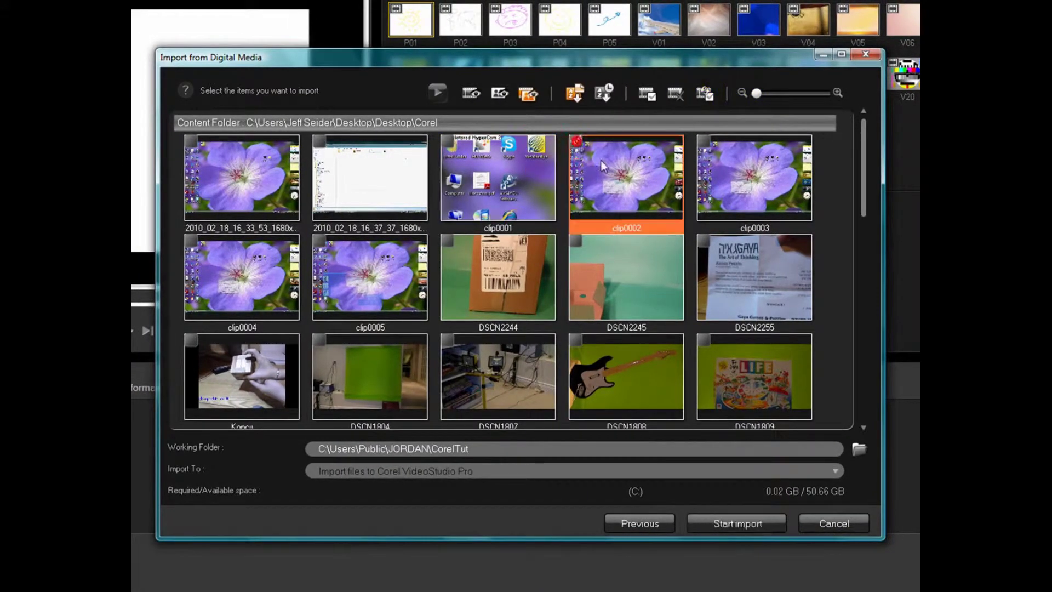
click(706, 96)
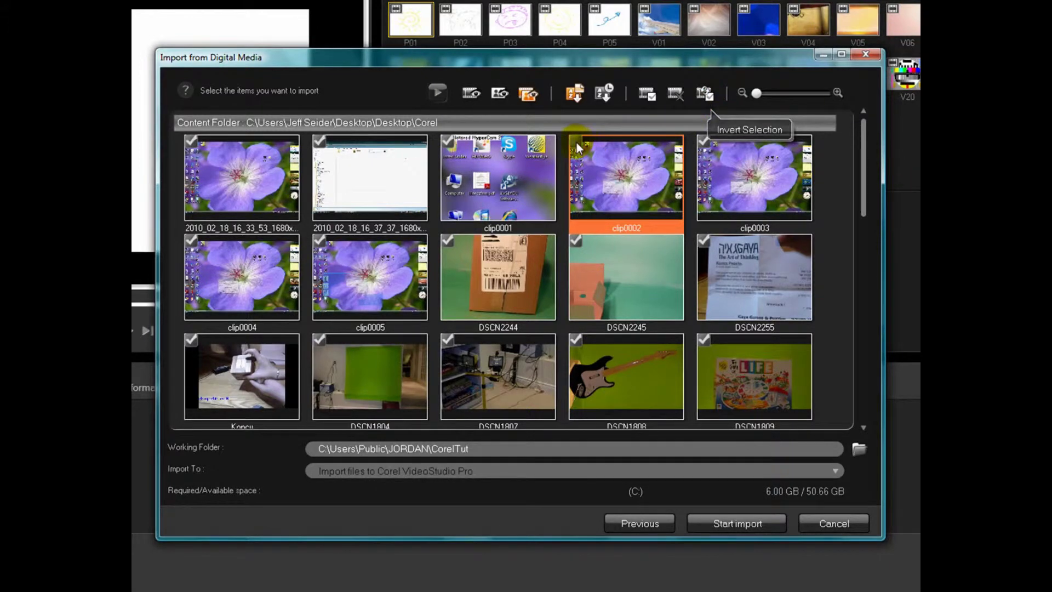
click(709, 92)
mouse_move(756, 90)
mouse_down()
mouse_move(825, 90)
mouse_move(747, 77)
mouse_up()
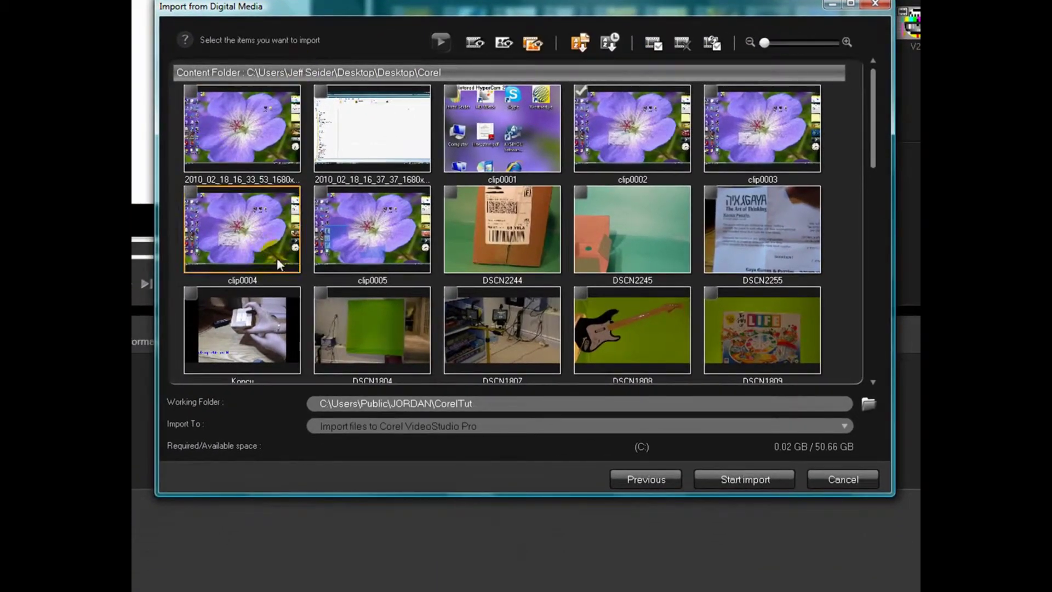
click(451, 192)
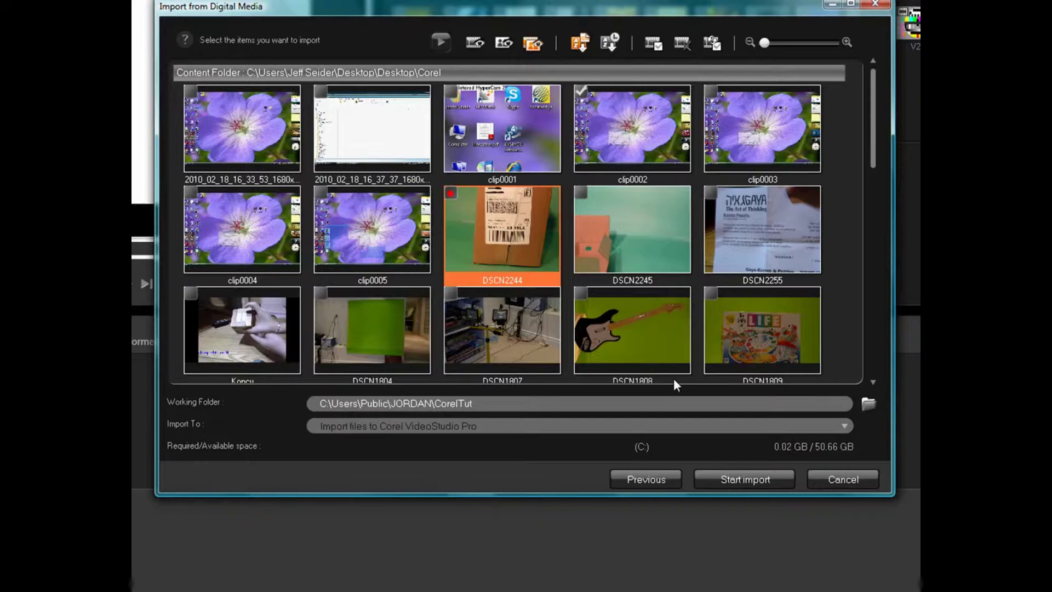
click(837, 478)
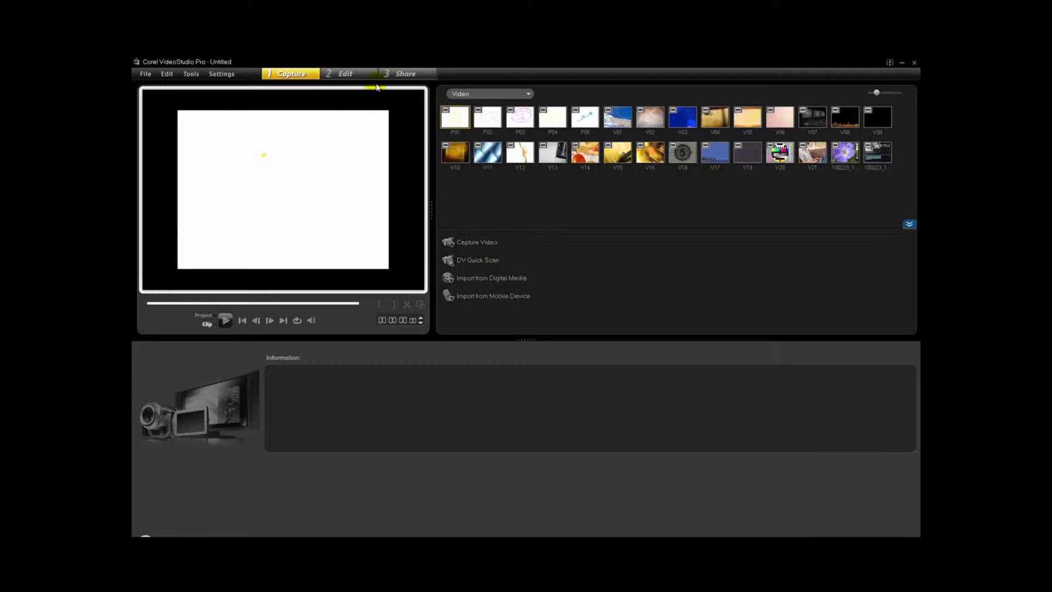
Step: Switch to the Edit step and flip from Storyboard View back to Timeline View
click(350, 74)
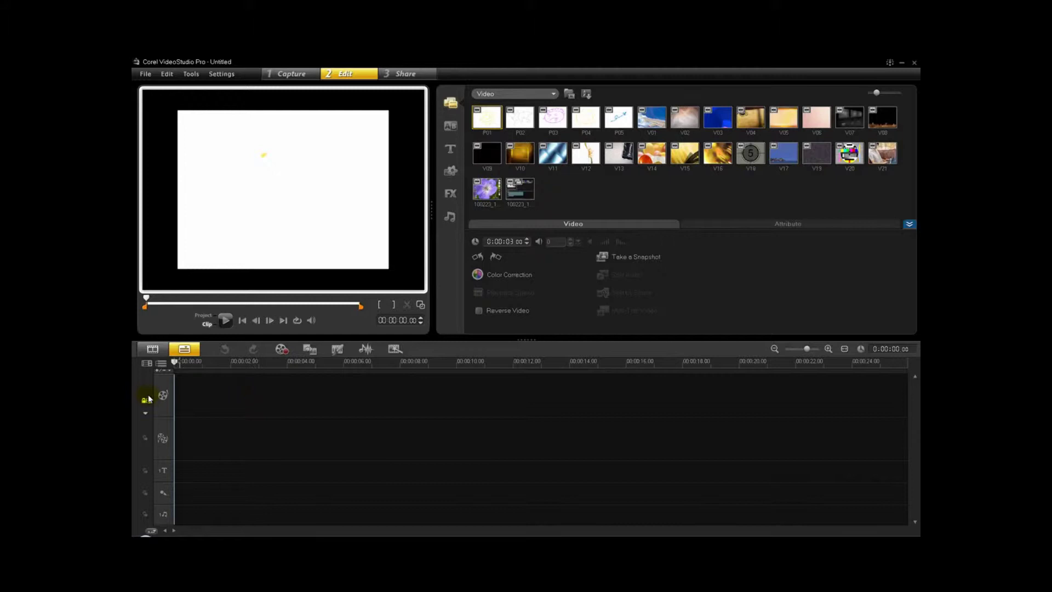
click(153, 349)
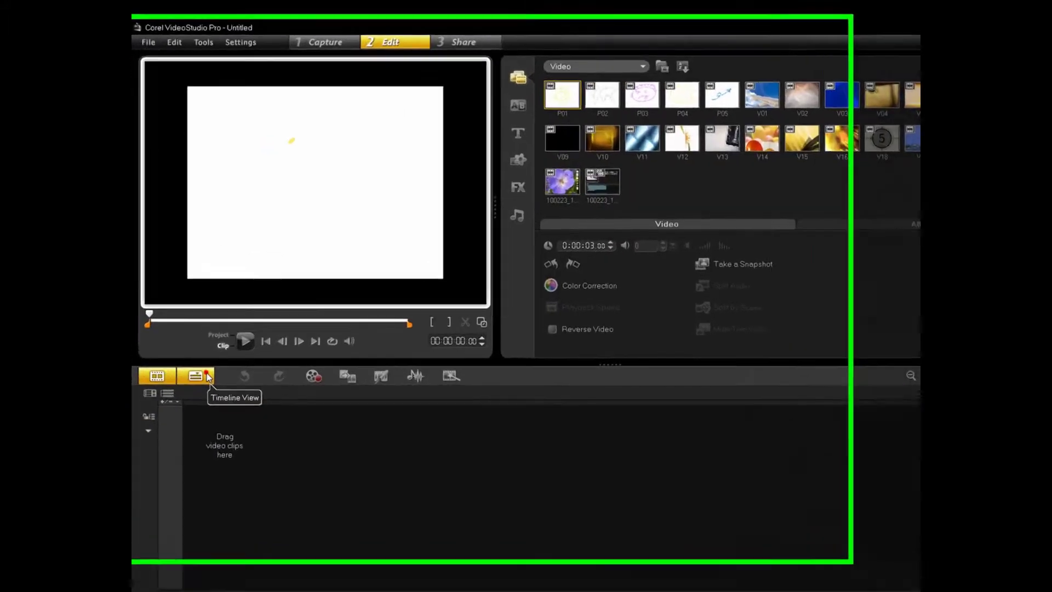
click(184, 349)
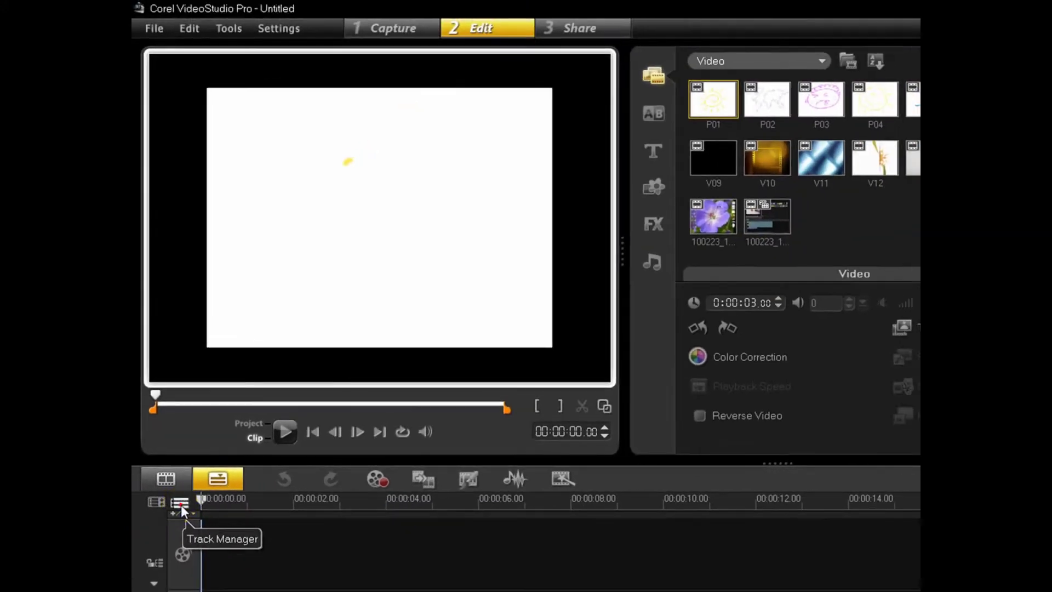
click(196, 520)
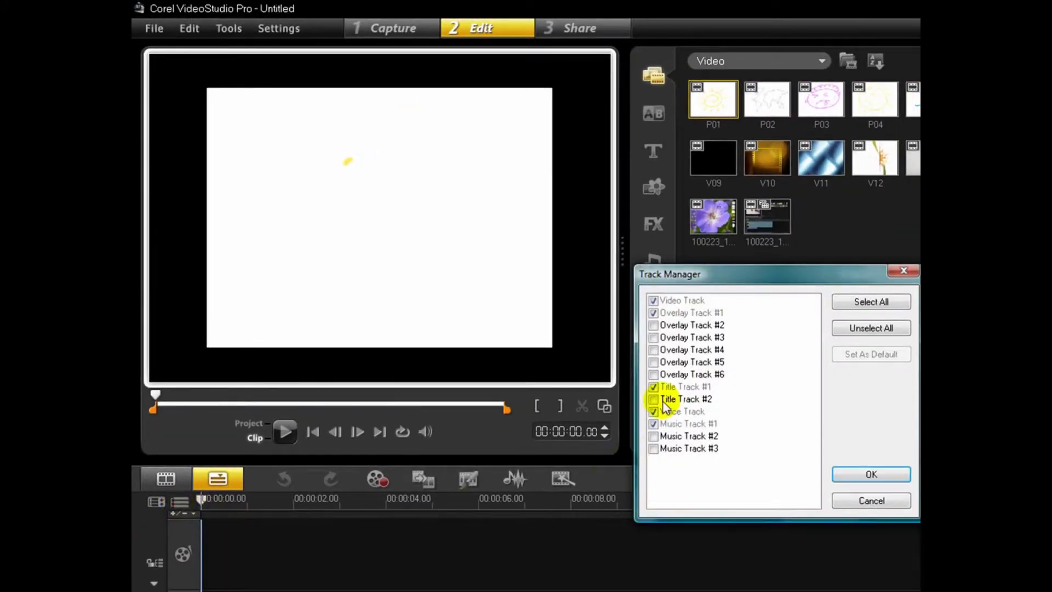
click(654, 325)
click(653, 337)
click(653, 350)
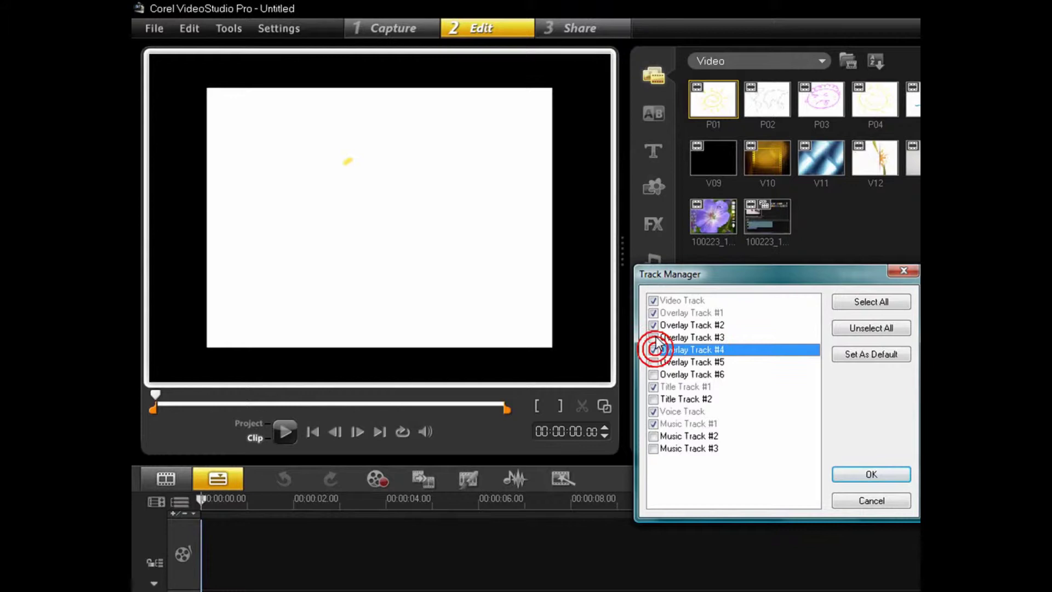
click(653, 349)
click(653, 325)
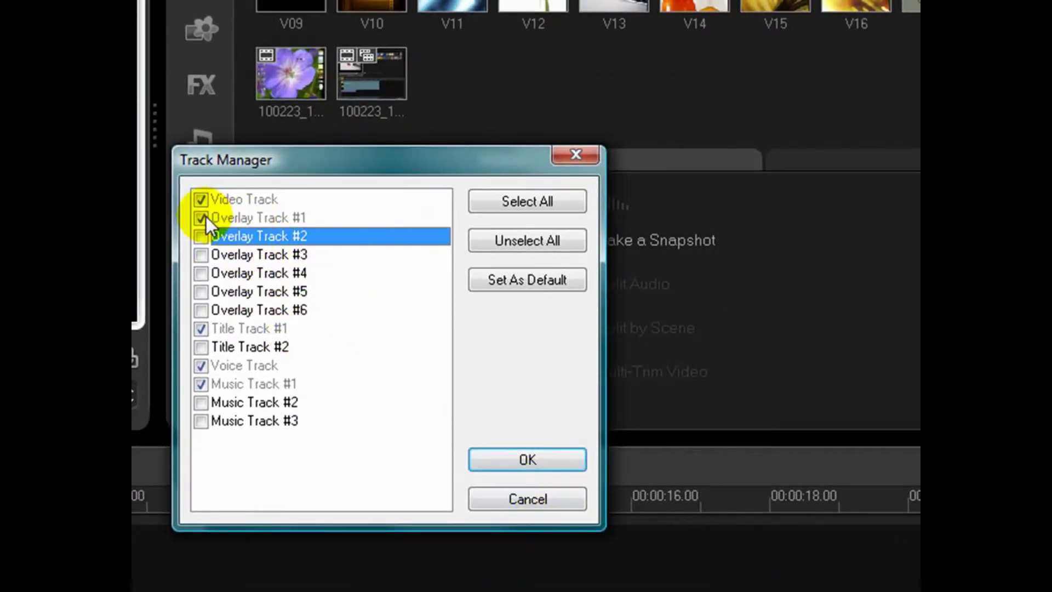
click(515, 507)
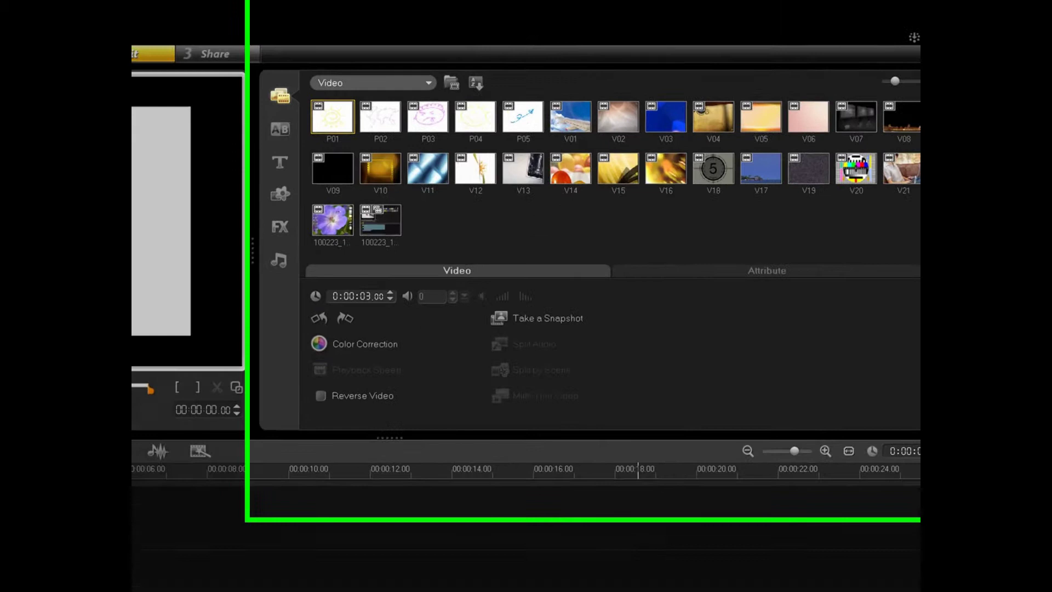
Step: Toggle the Options panel, show All Media, then limit the library back to Video
click(980, 335)
click(883, 488)
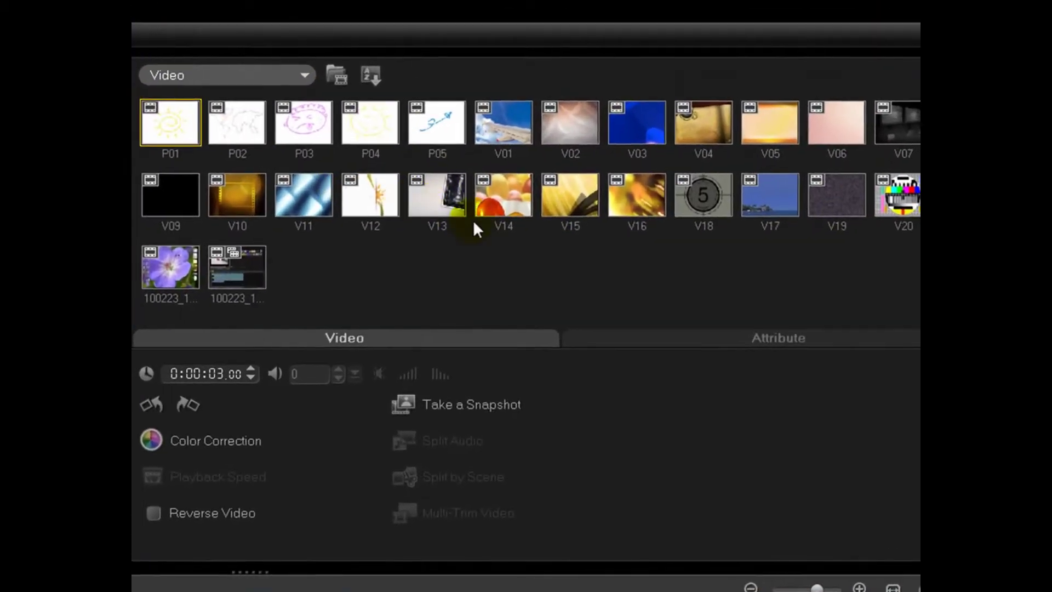
click(303, 71)
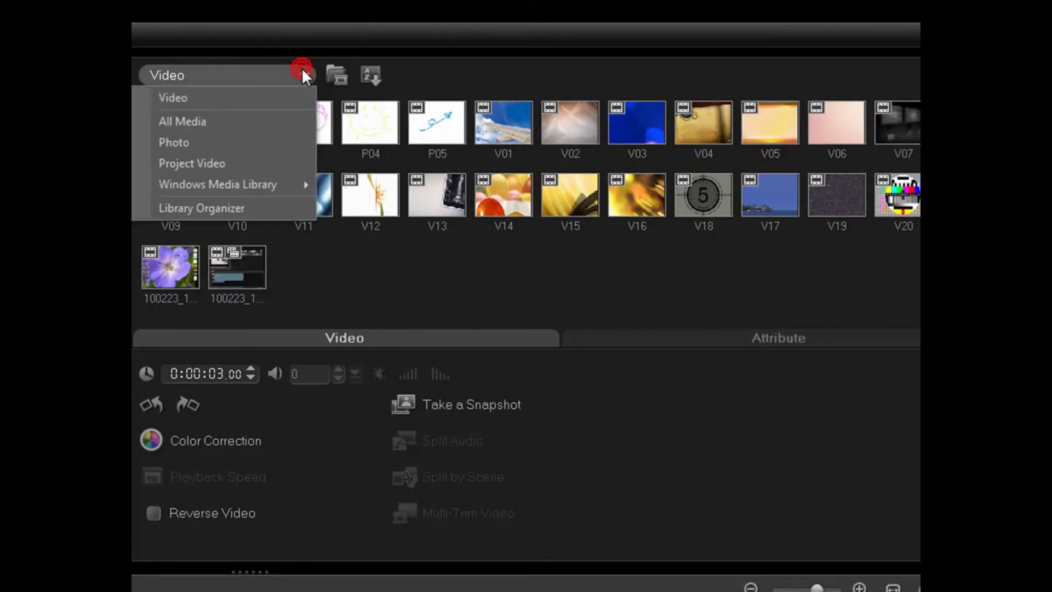
click(193, 119)
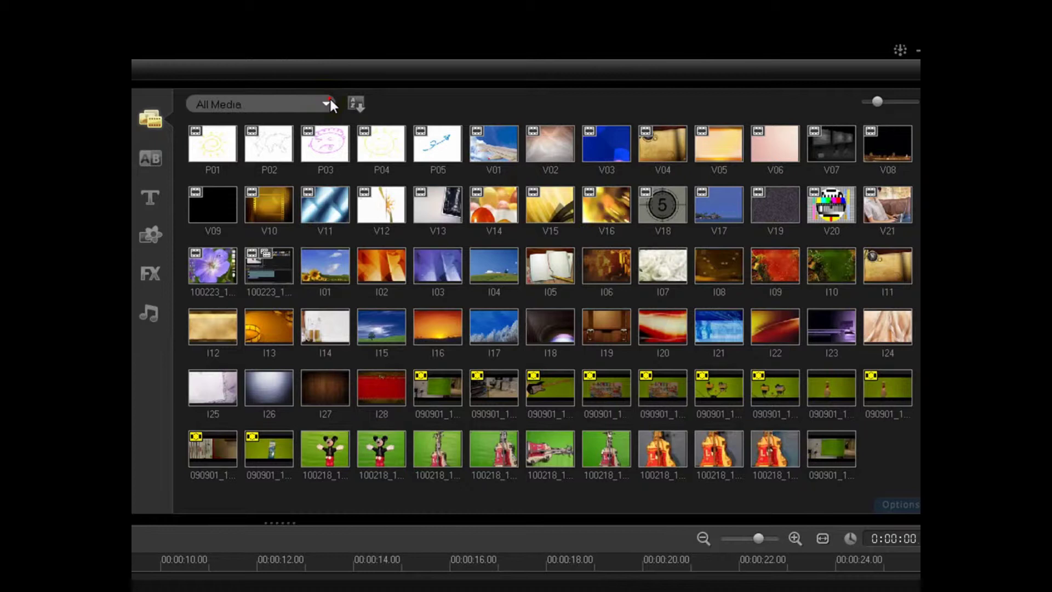
click(328, 102)
click(280, 141)
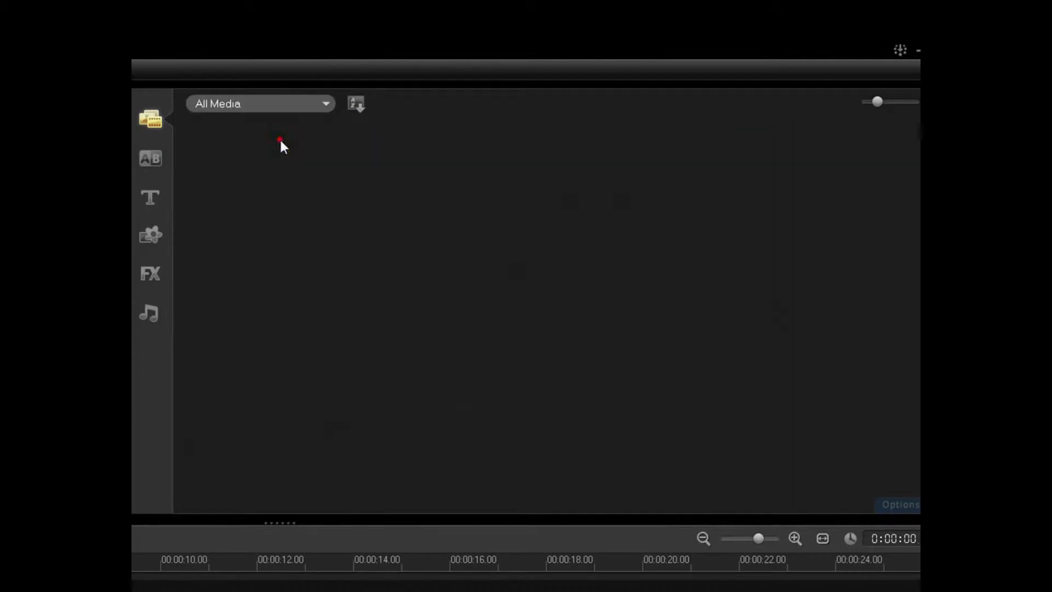
click(718, 210)
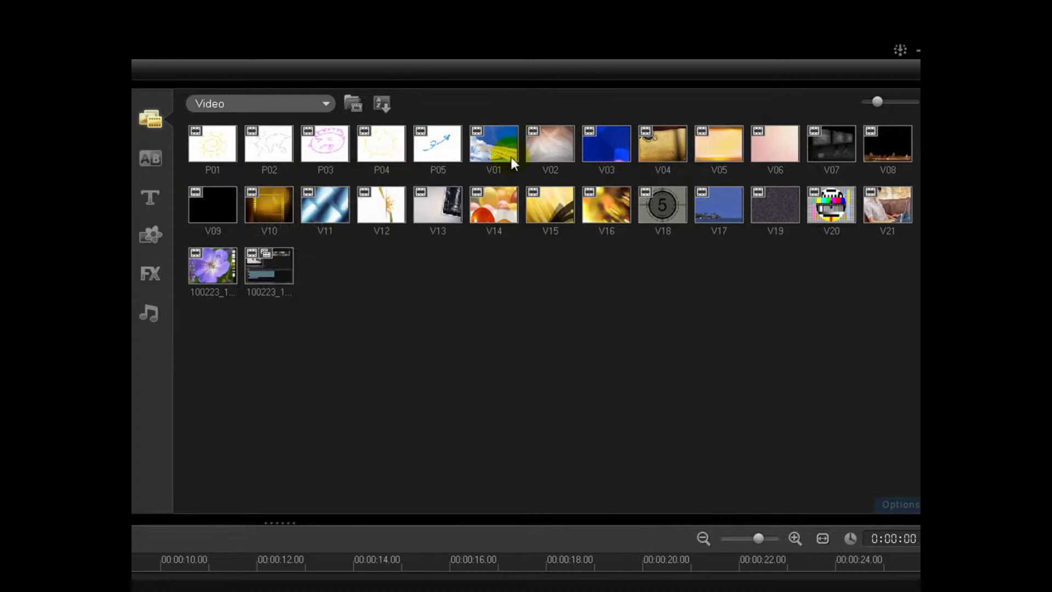
Step: Select P05 and place the green-screen guitar photo 100218 from the Photo library on the overlay track
click(436, 140)
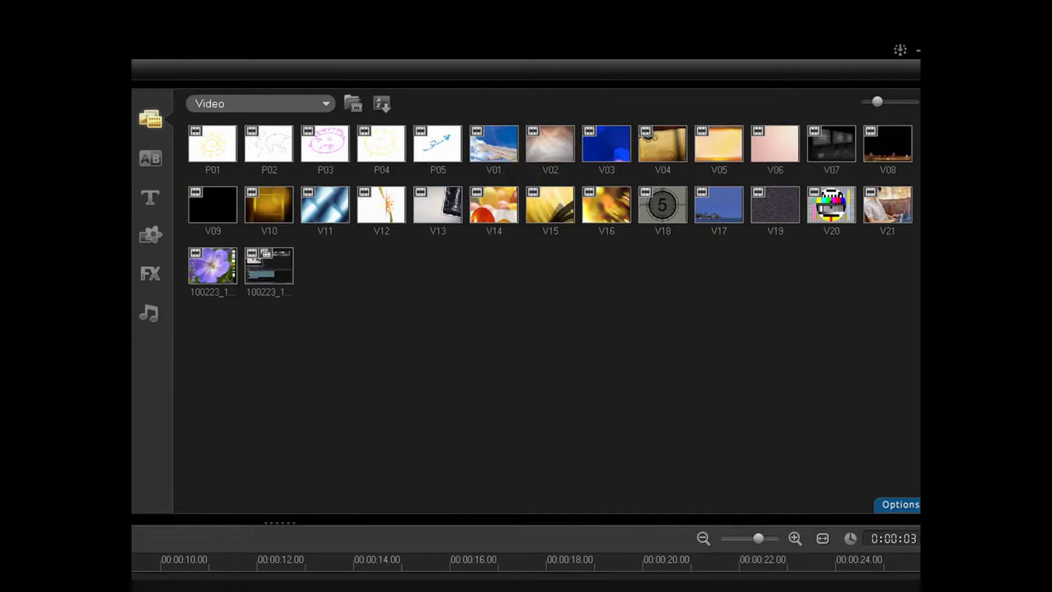
click(321, 103)
click(285, 158)
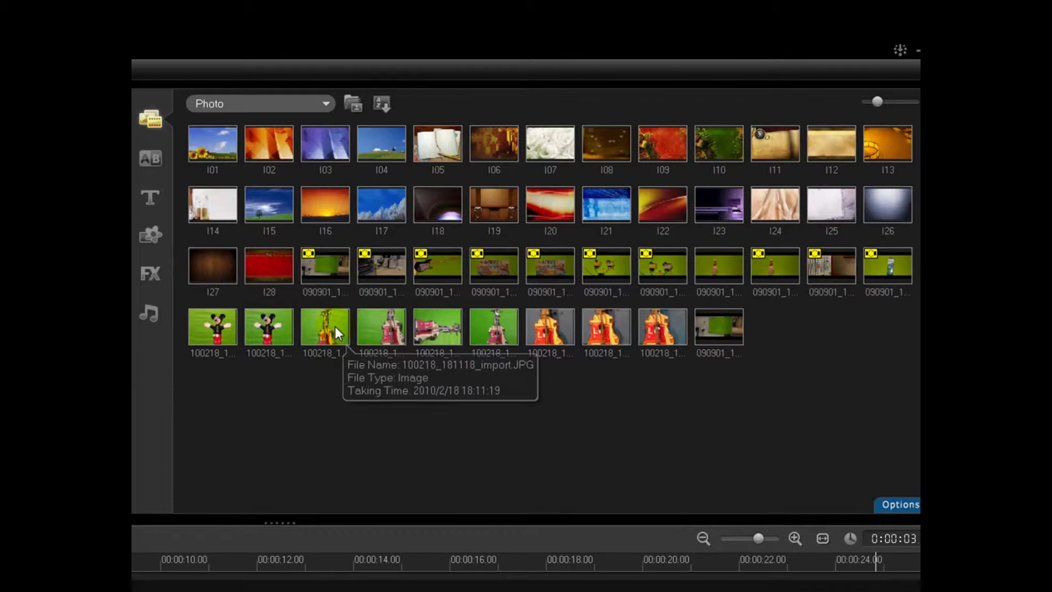
click(493, 342)
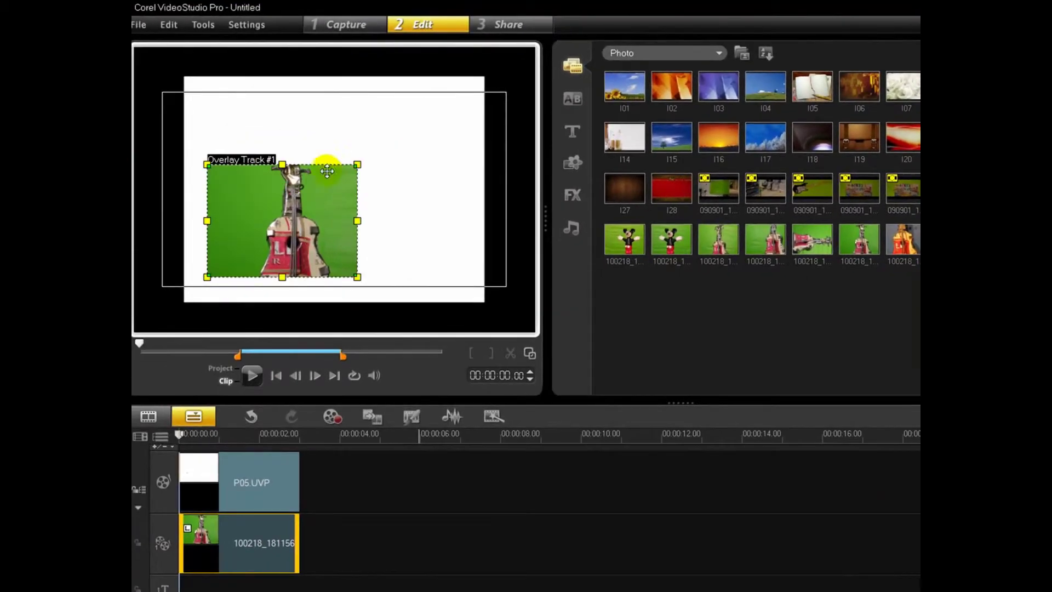
Step: Enlarge the overlay photo, skew it by pulling a corner, and shift it left
drag(357, 165, 404, 212)
drag(485, 152, 428, 189)
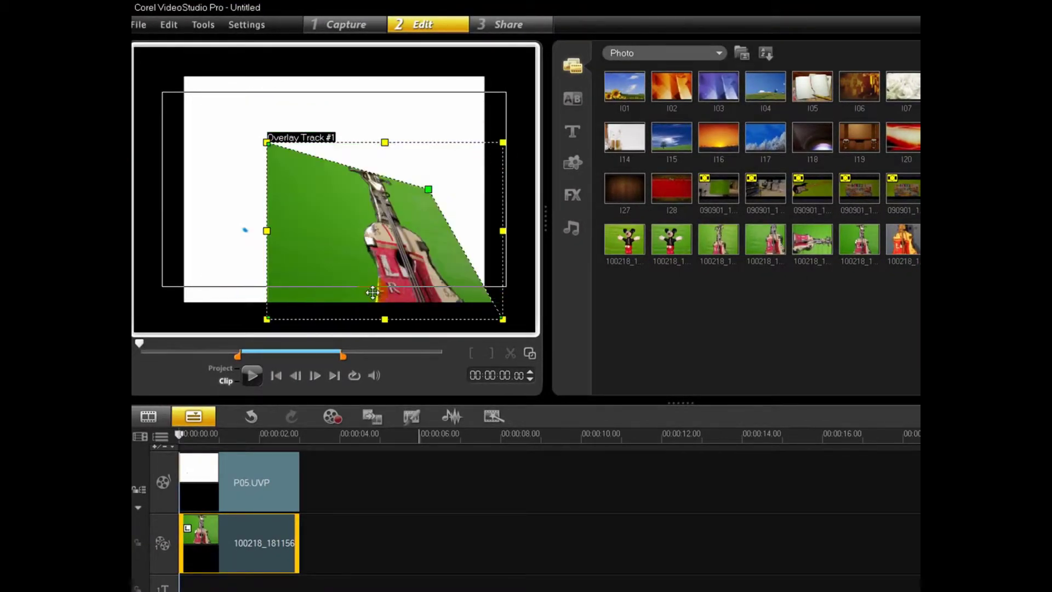
drag(374, 238, 240, 216)
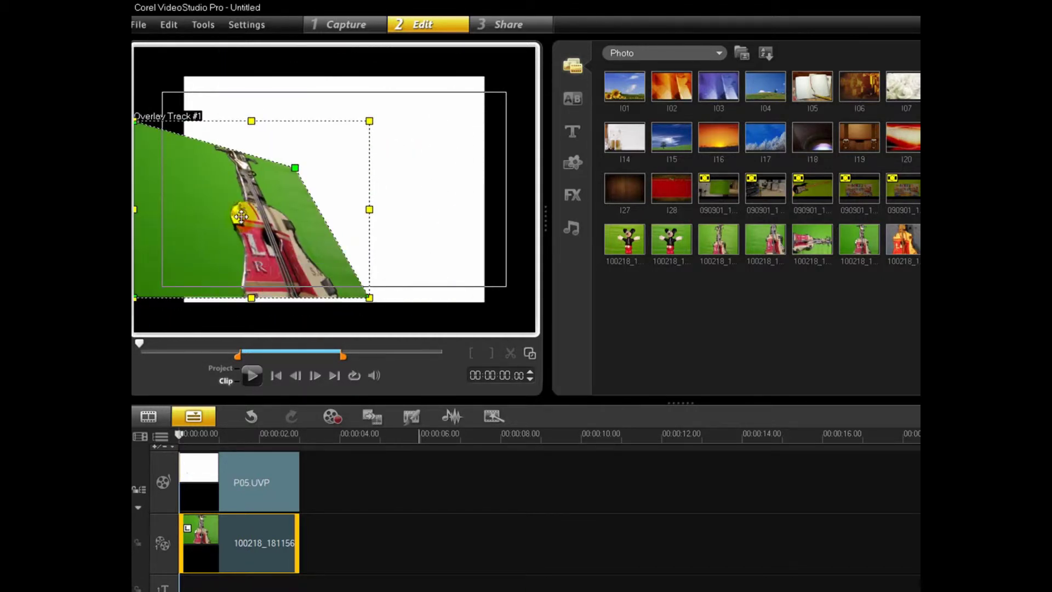
Step: Browse All transitions in the Transition library, then switch to the Title presets
click(579, 97)
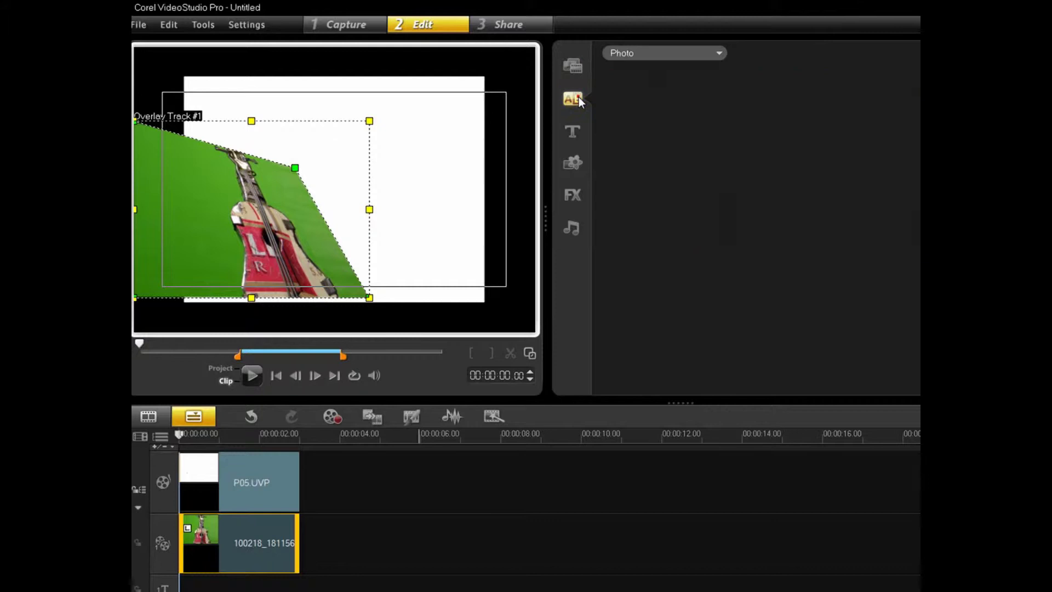
click(711, 53)
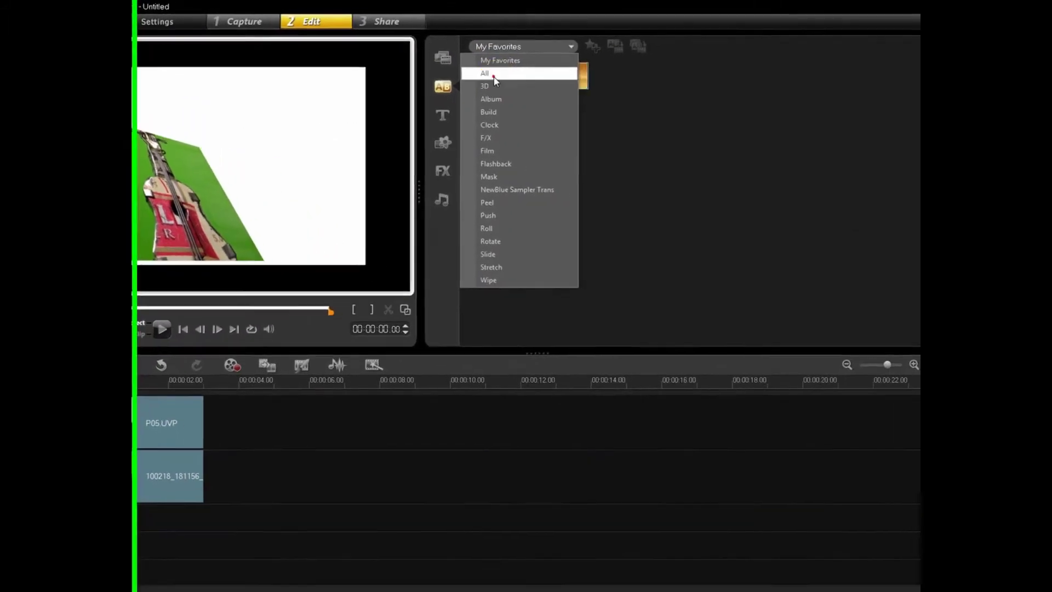
click(623, 84)
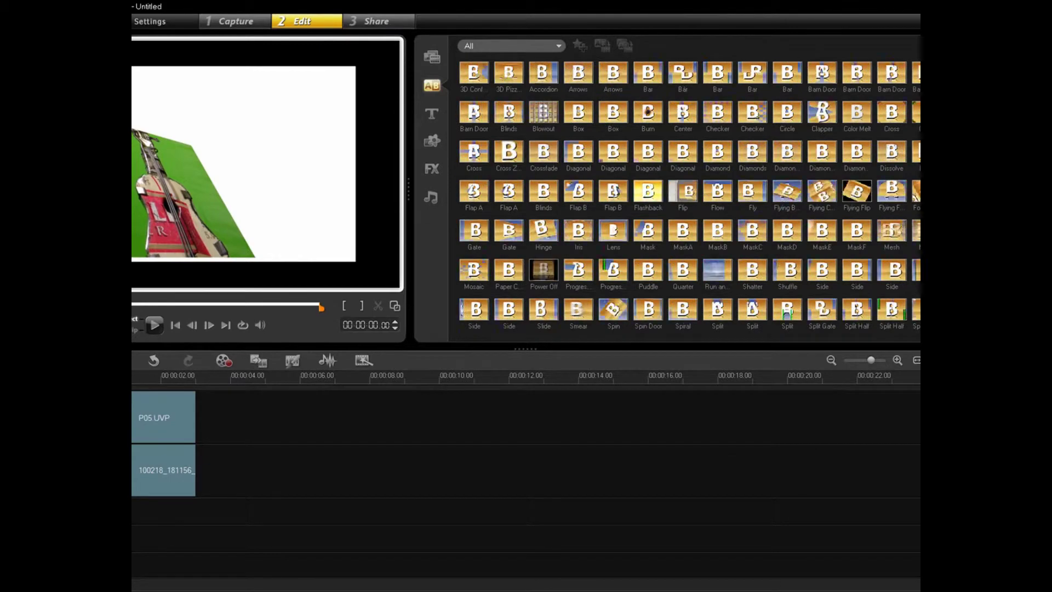
scroll(689, 208, down, 1)
scroll(690, 208, down, 1)
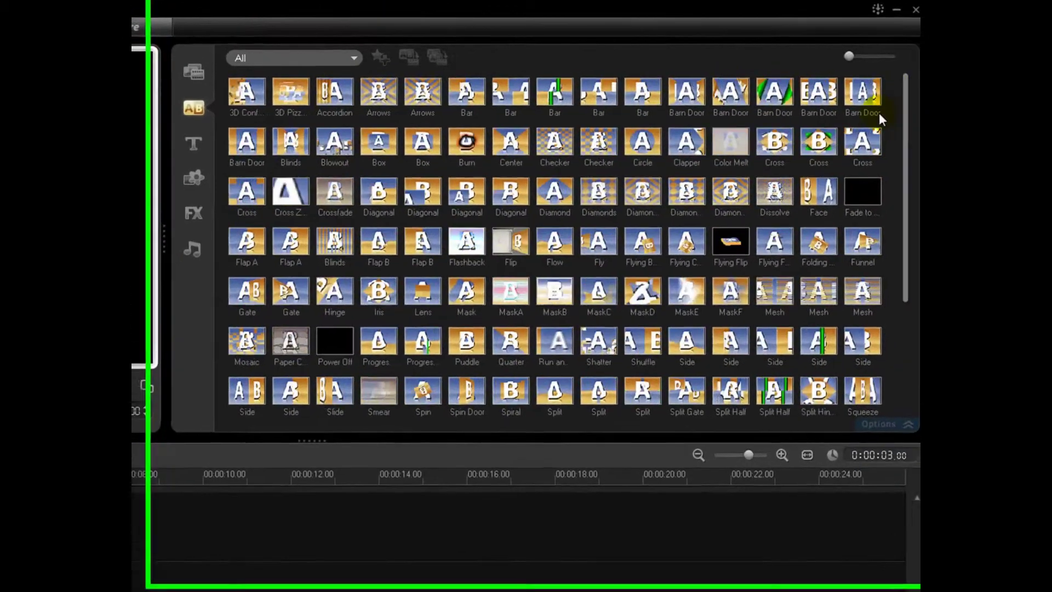
scroll(509, 150, up, 2)
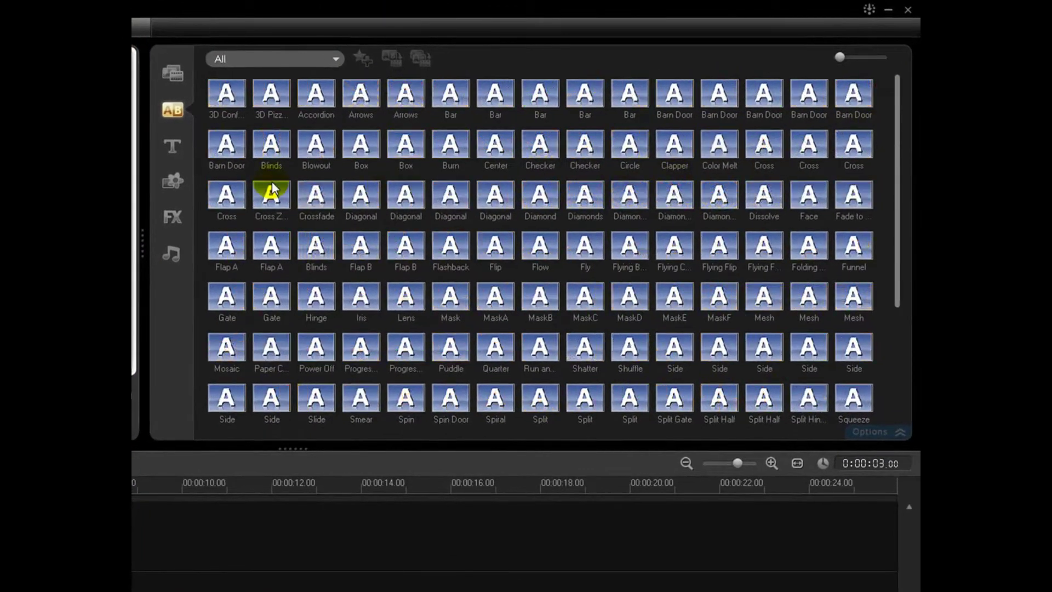
click(180, 143)
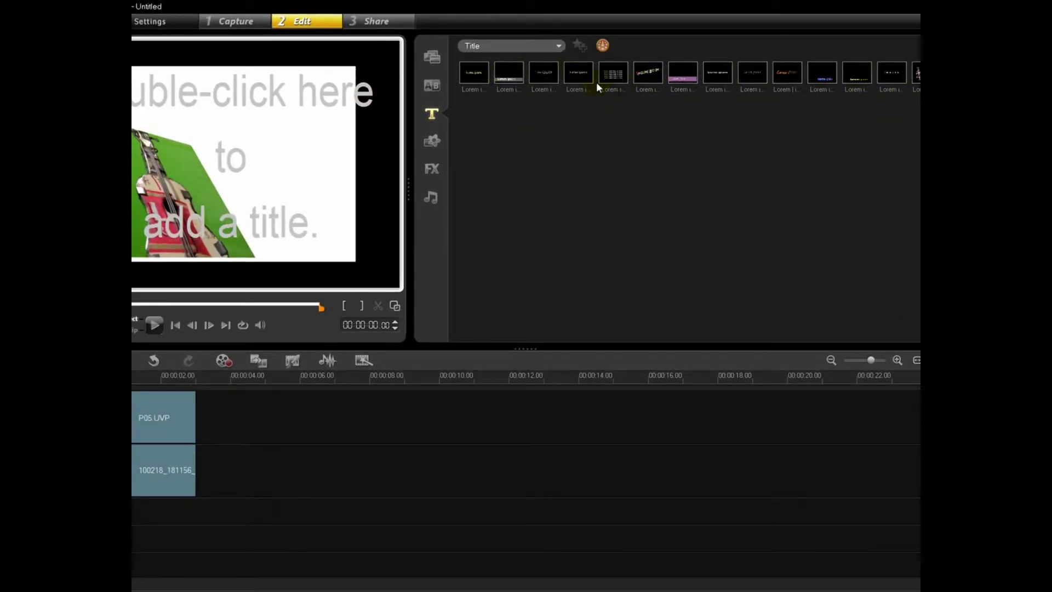
Step: Preview the third title preset, then the purple-bar 'Lorem ipsum' preset
click(553, 80)
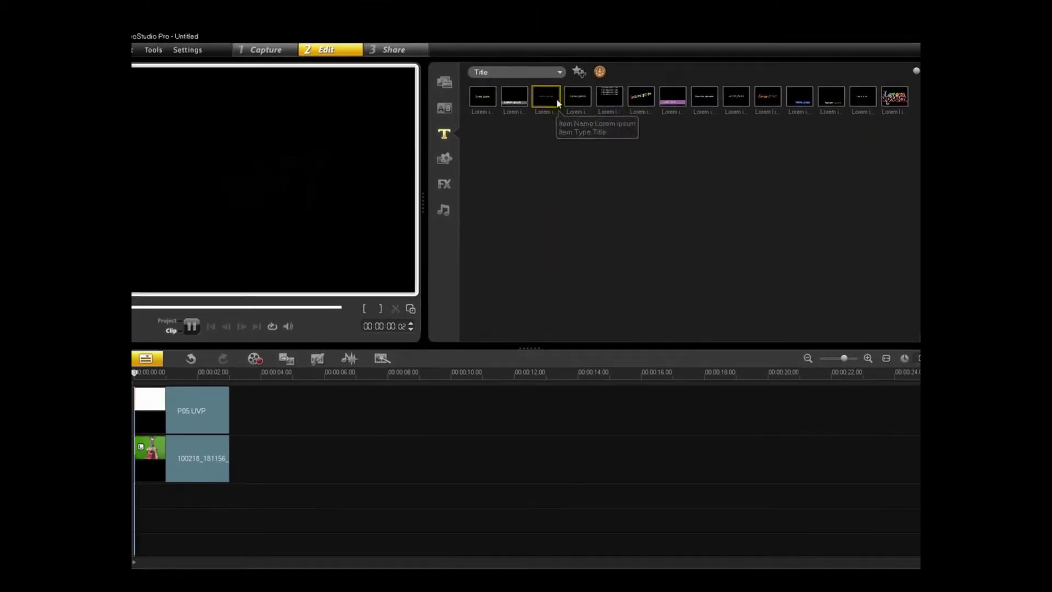
click(679, 104)
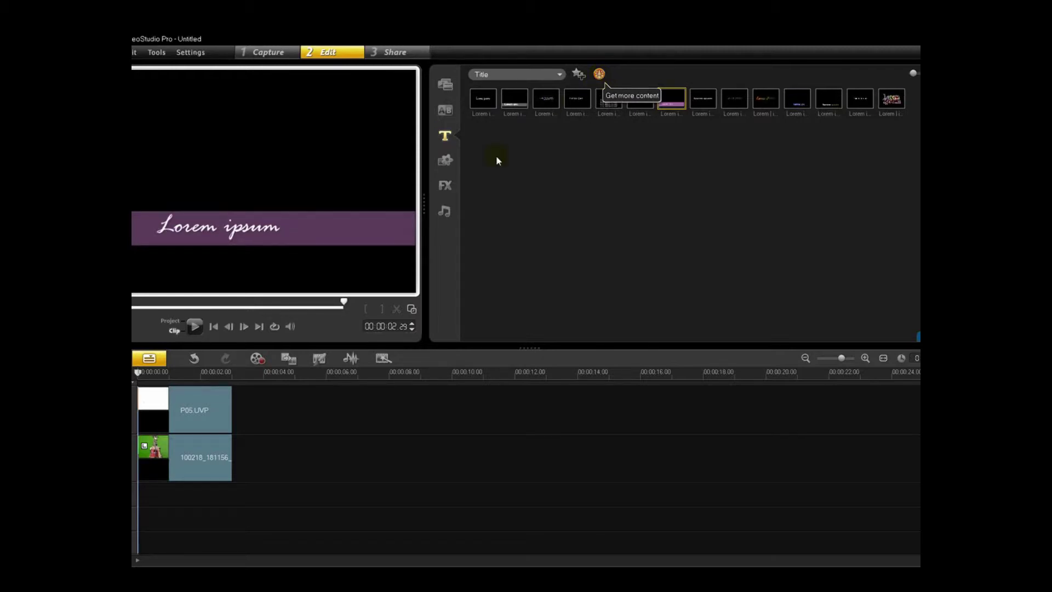
Step: Open the Graphic library and step through Object and Frame to Flash Animation
click(445, 163)
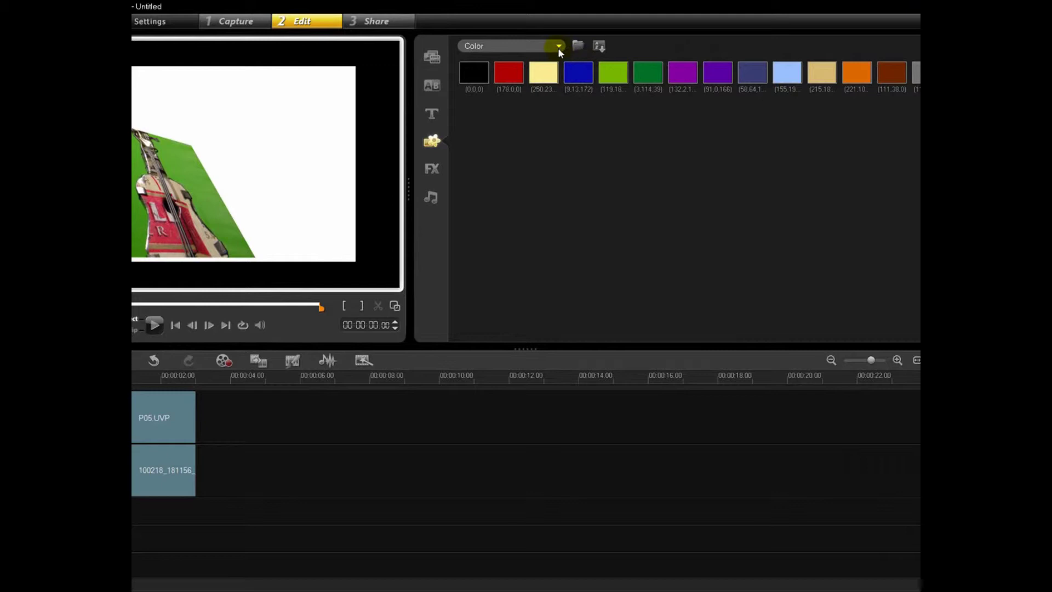
click(558, 48)
click(540, 71)
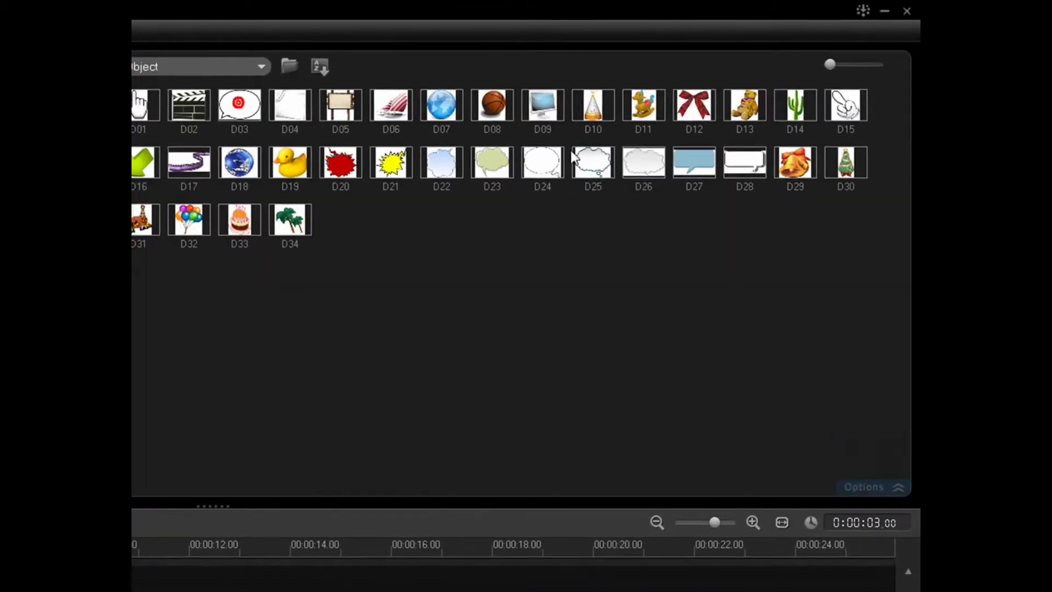
click(219, 71)
click(203, 127)
click(235, 70)
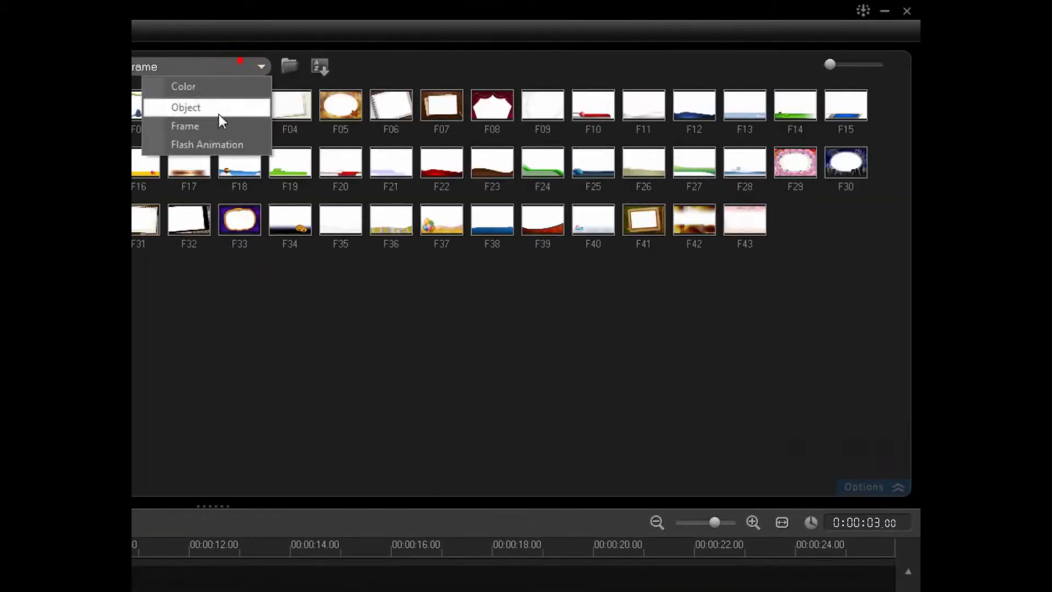
click(207, 144)
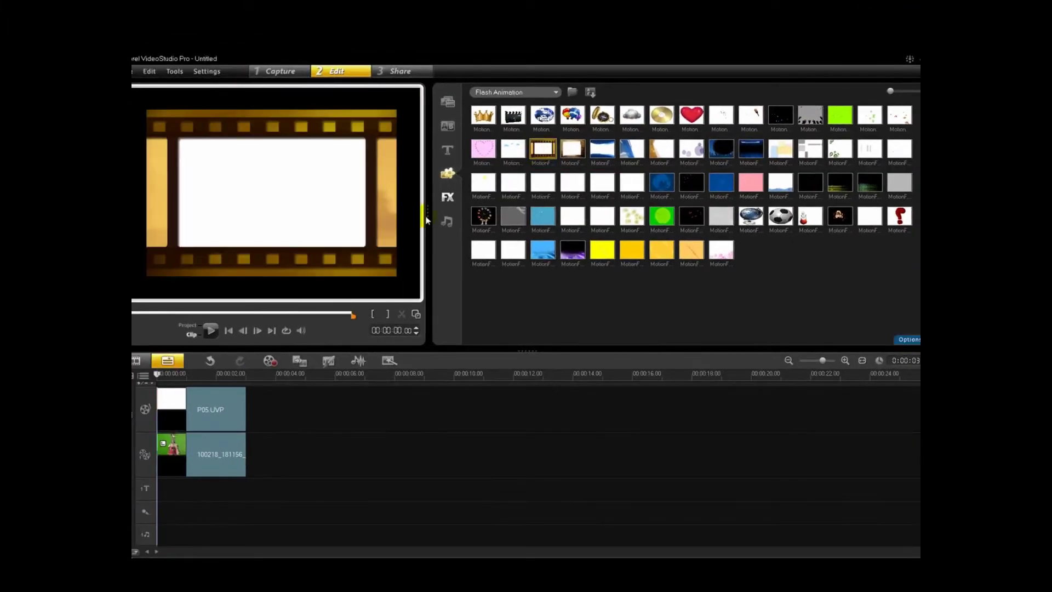
Step: Select the blue globe animation and play its preview
click(210, 332)
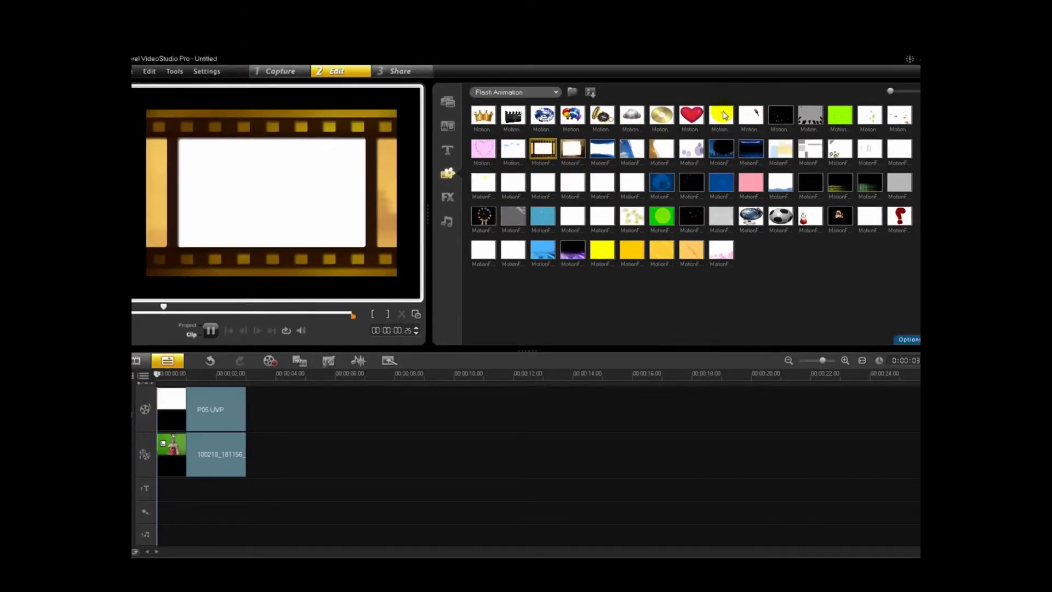
click(668, 185)
click(211, 331)
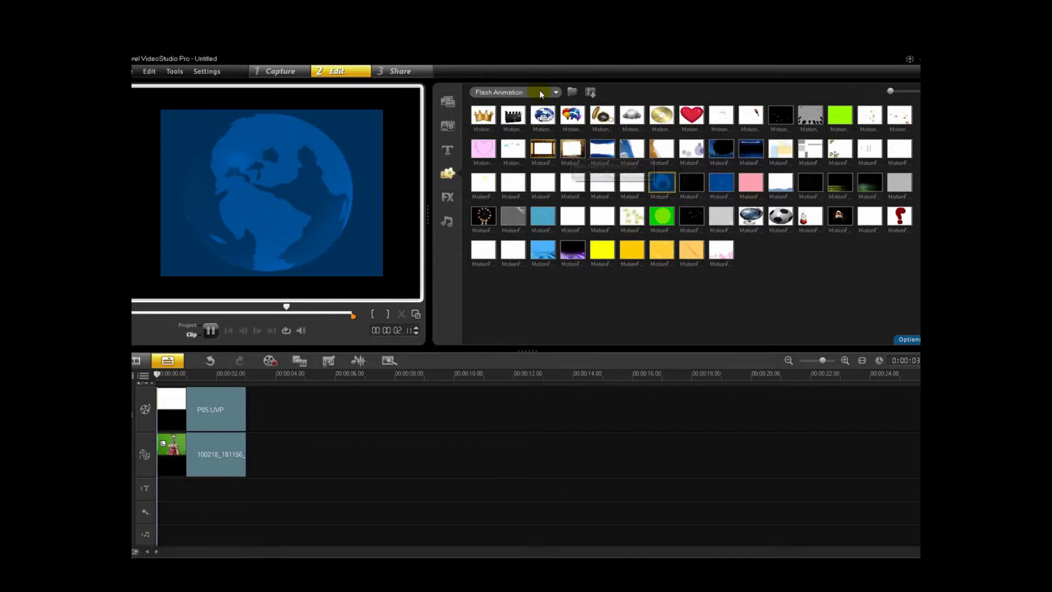
Step: Switch to the Audio library and audition the M10 and S04 clips
click(447, 197)
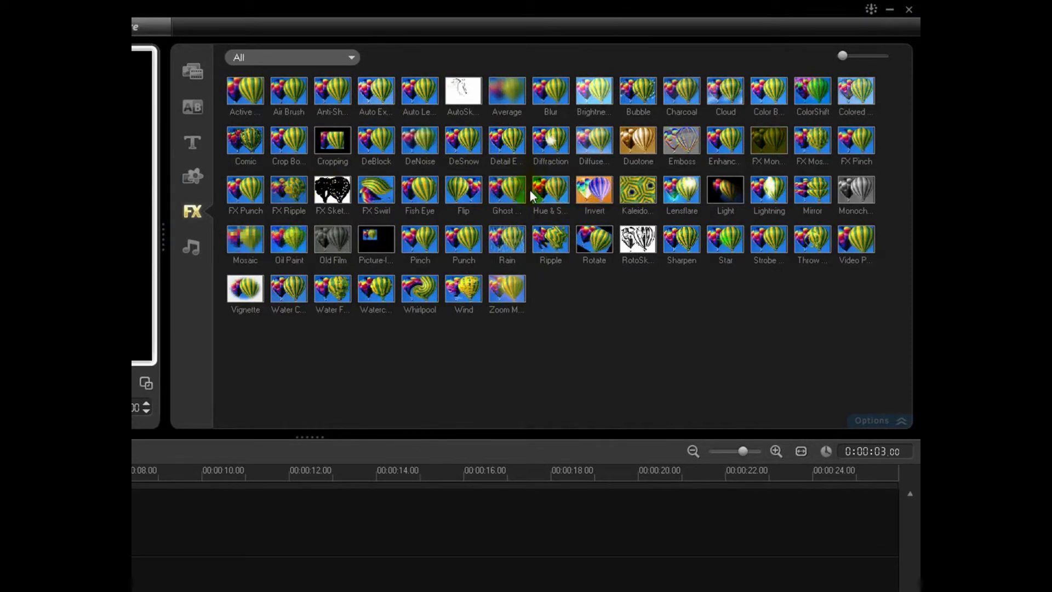
click(197, 245)
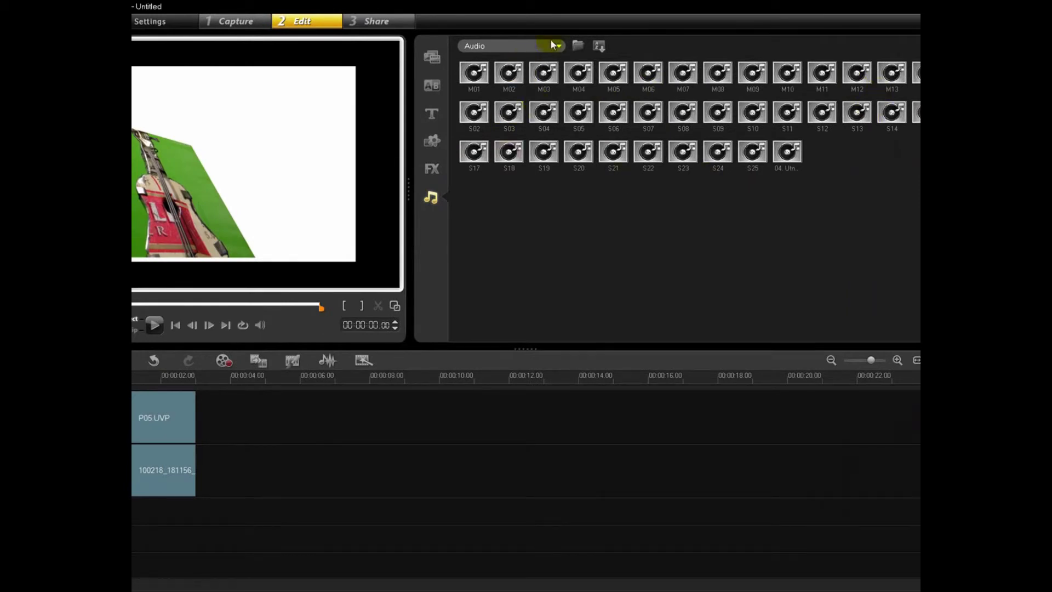
click(557, 45)
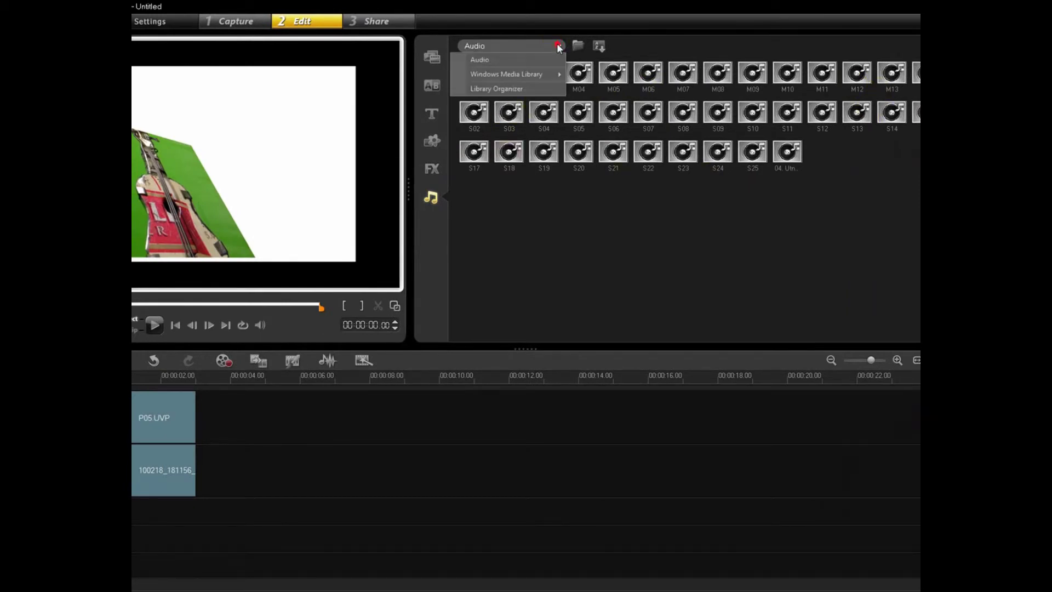
click(877, 244)
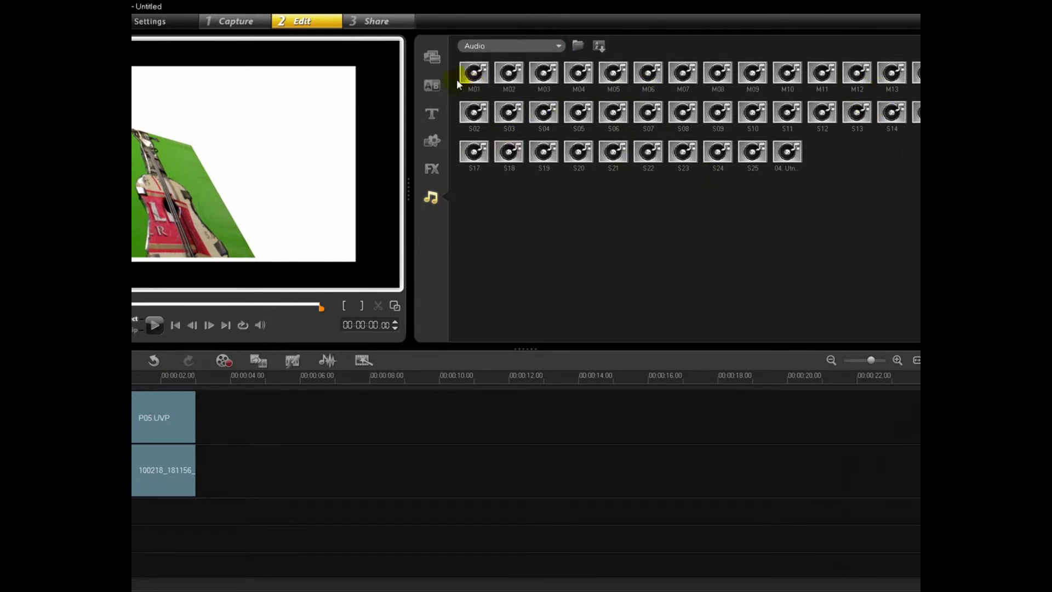
click(780, 78)
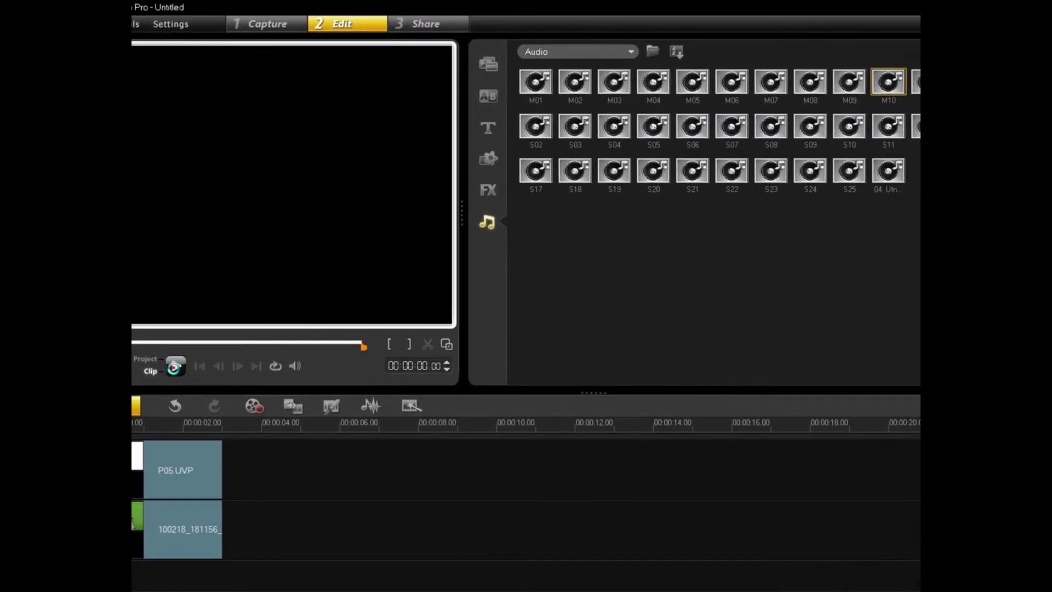
click(175, 366)
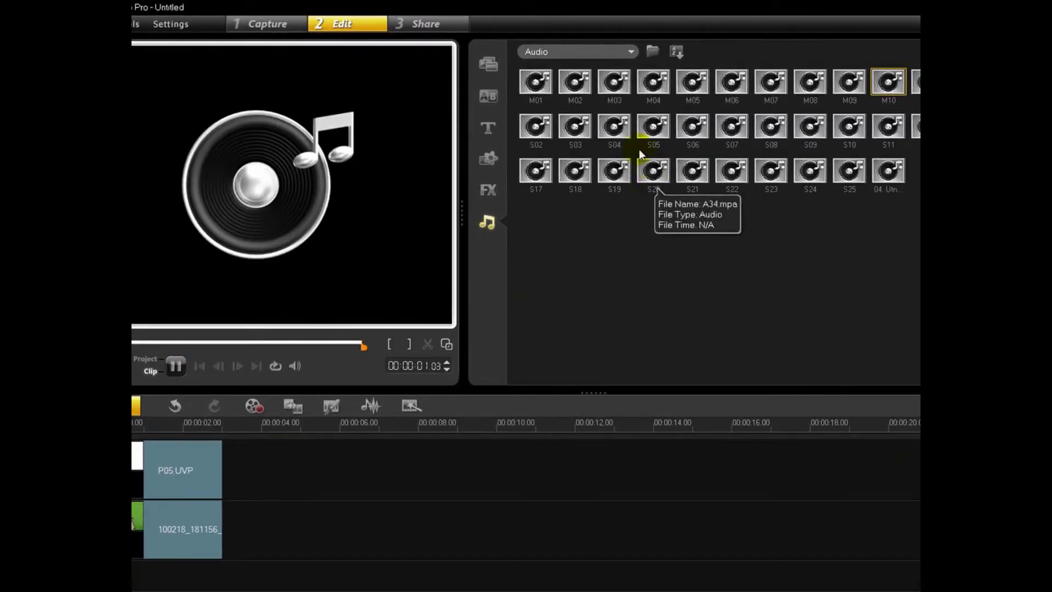
click(618, 134)
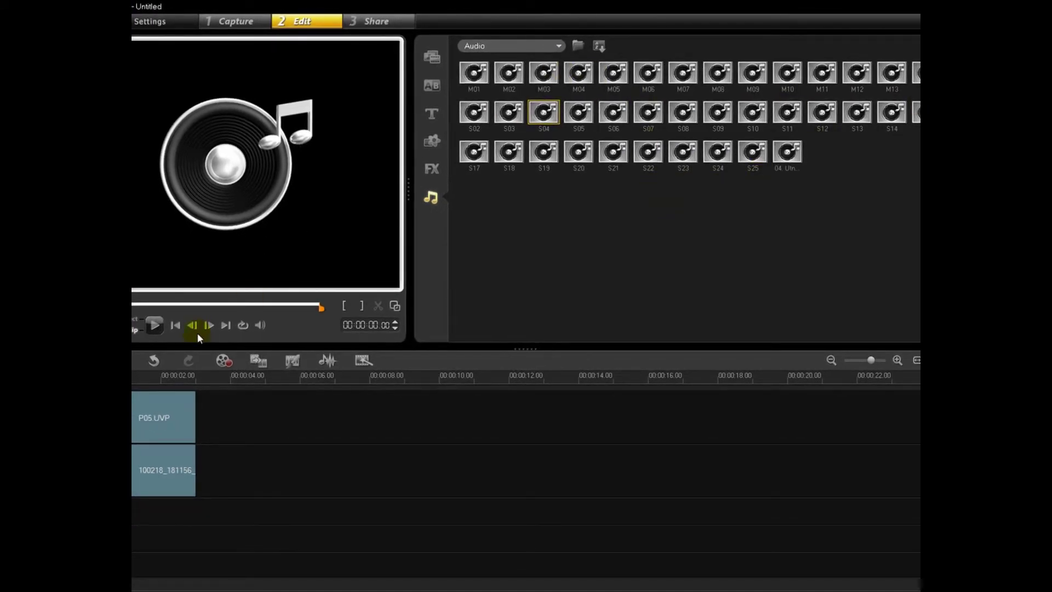
click(163, 326)
click(726, 205)
Step: Play the added '04. Utne' audio clip and pause it at 00:00:02.22
click(805, 169)
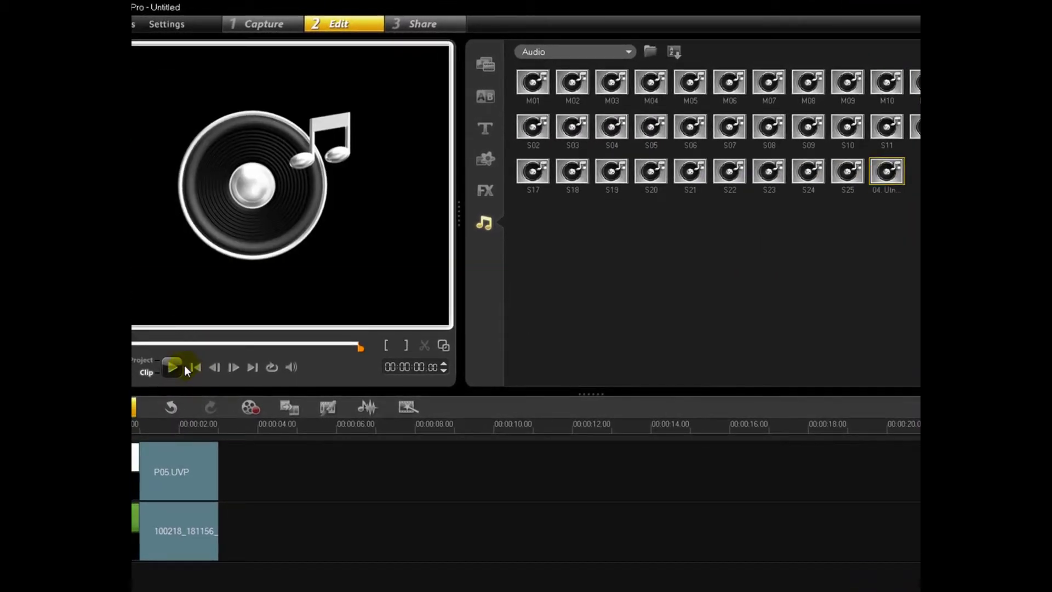
click(183, 368)
click(172, 367)
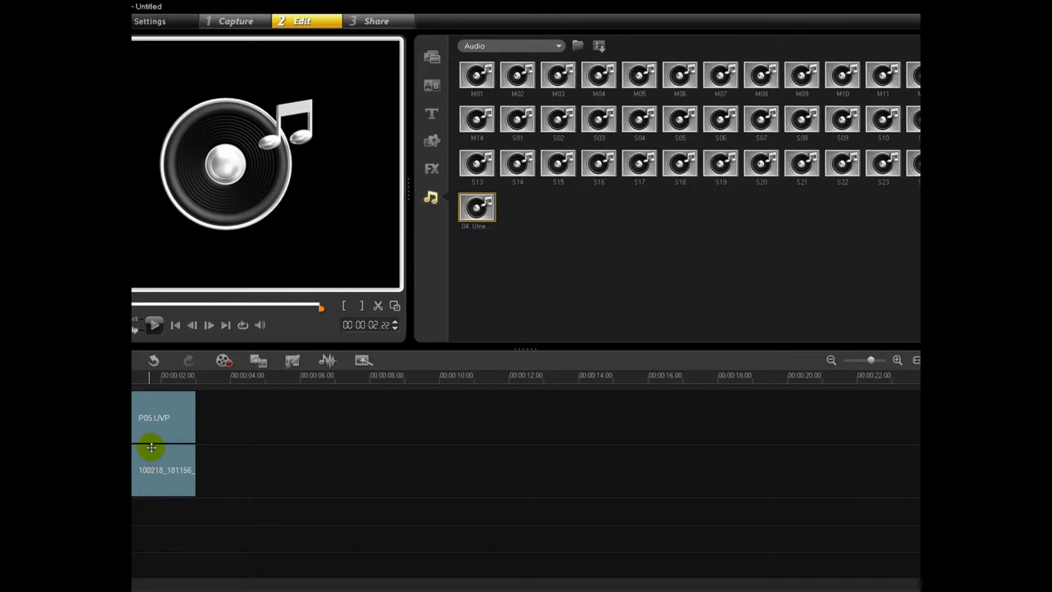
Step: Select the overlay clip on the second track and nudge it up and right
drag(154, 468, 153, 472)
click(432, 57)
click(144, 473)
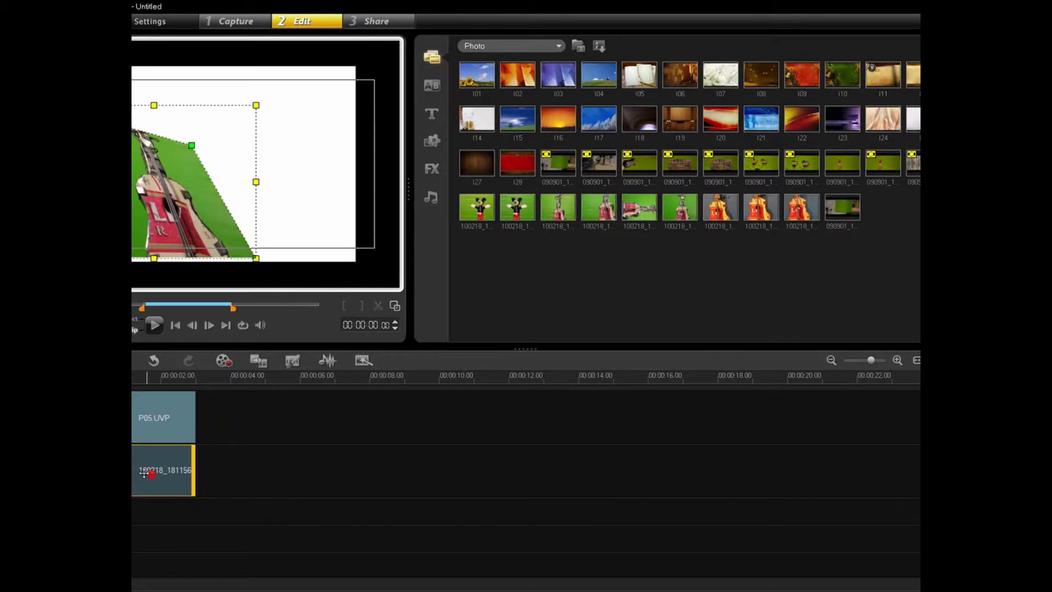
drag(146, 173, 154, 169)
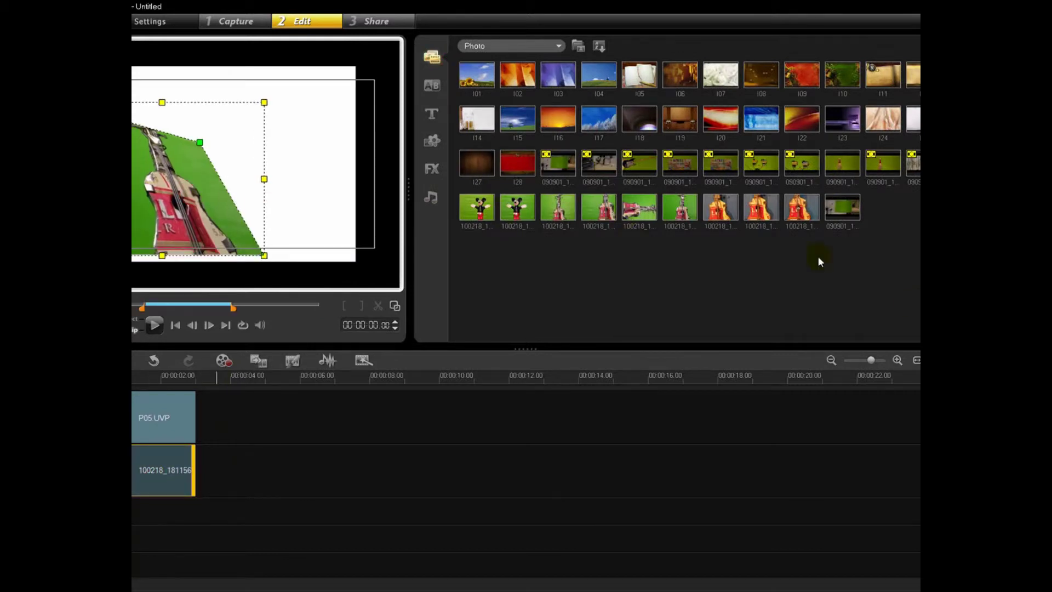
Step: Enable Apply Overlay Options with Chroma Key in the overlay's Mask & Chroma Key settings
click(431, 168)
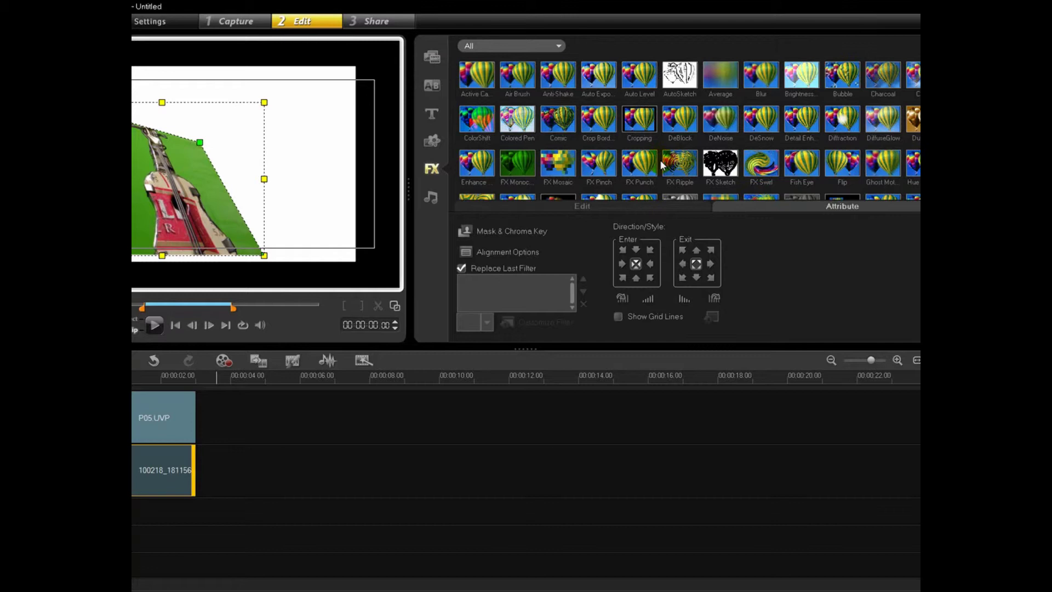
click(524, 233)
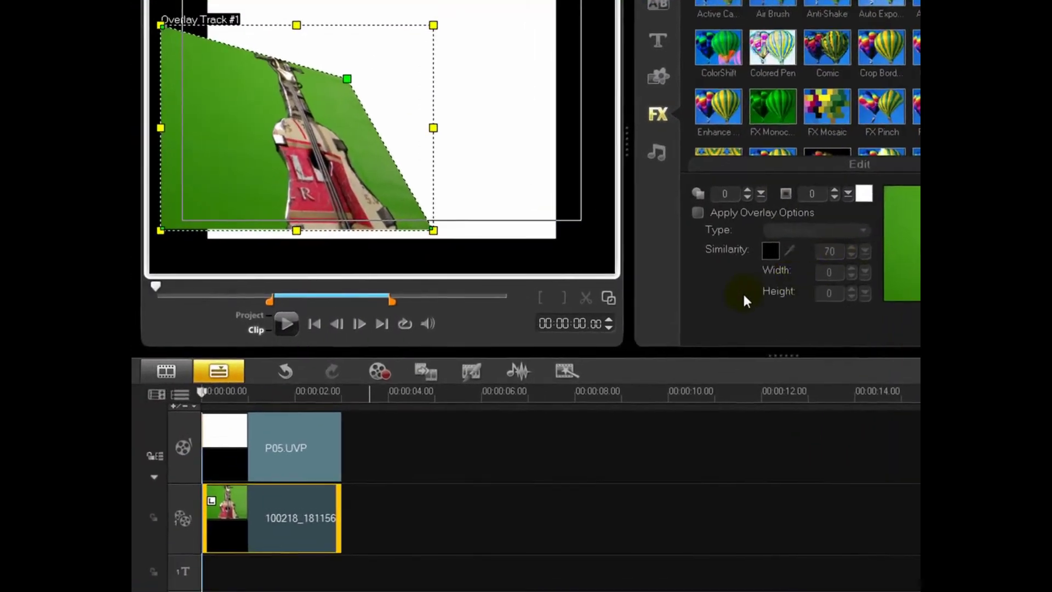
drag(359, 165, 394, 150)
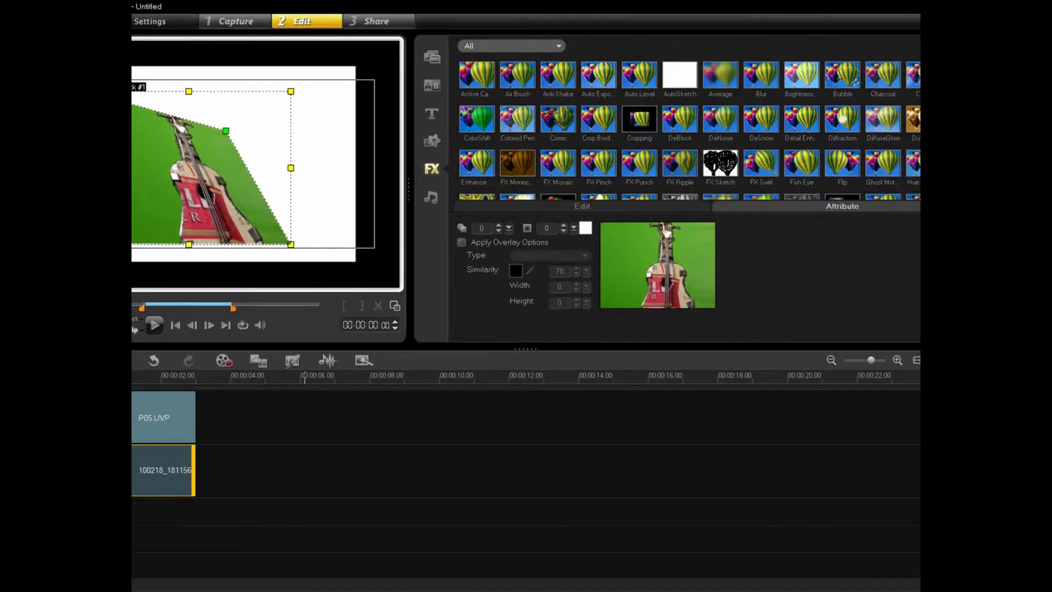
click(907, 183)
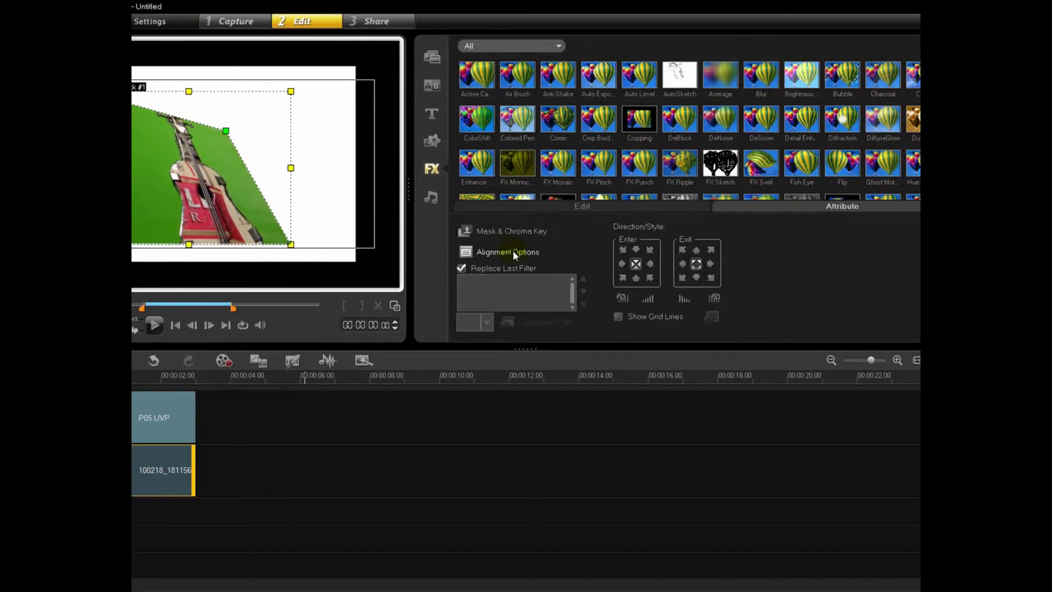
click(508, 231)
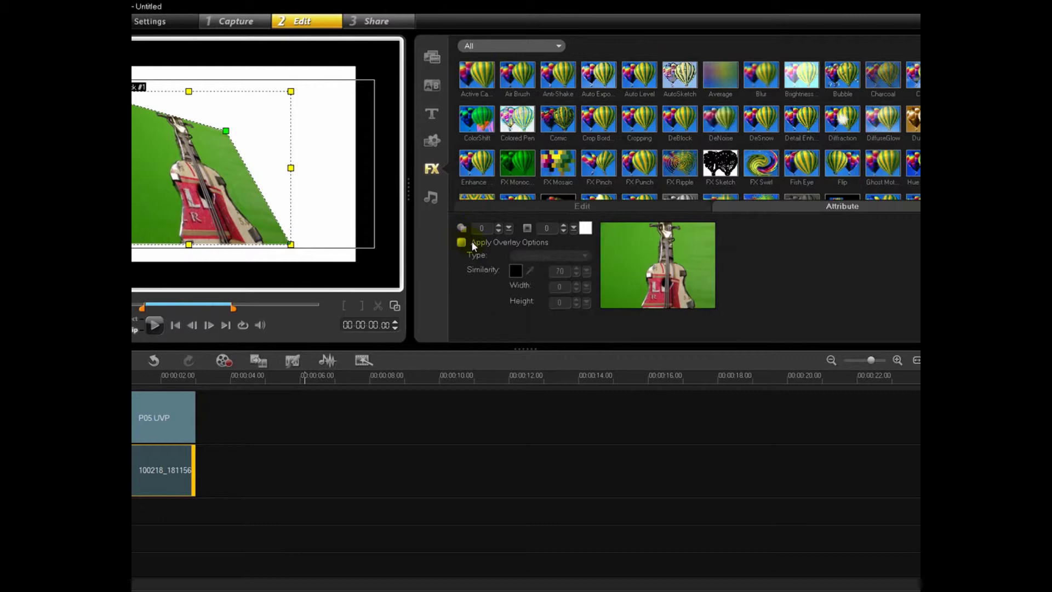
click(463, 243)
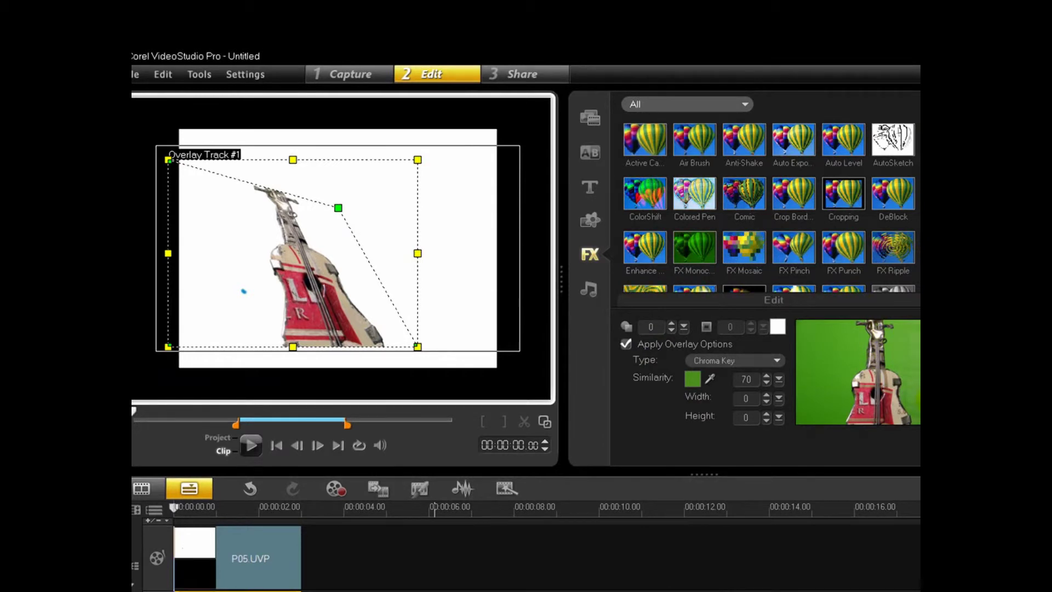
Step: Sample the green background in the preview as the chroma key colour
click(710, 379)
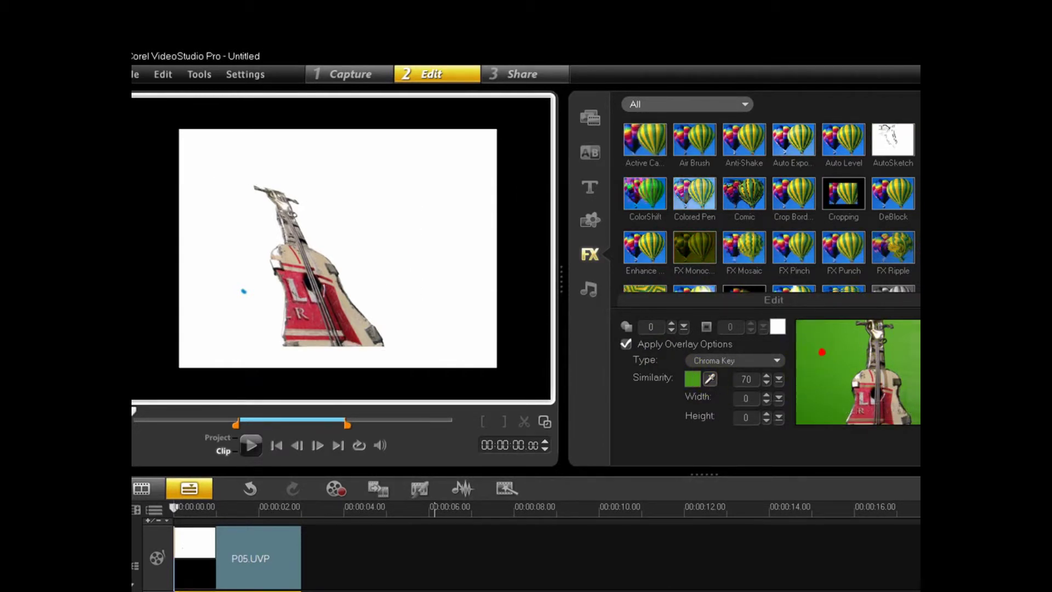
click(875, 403)
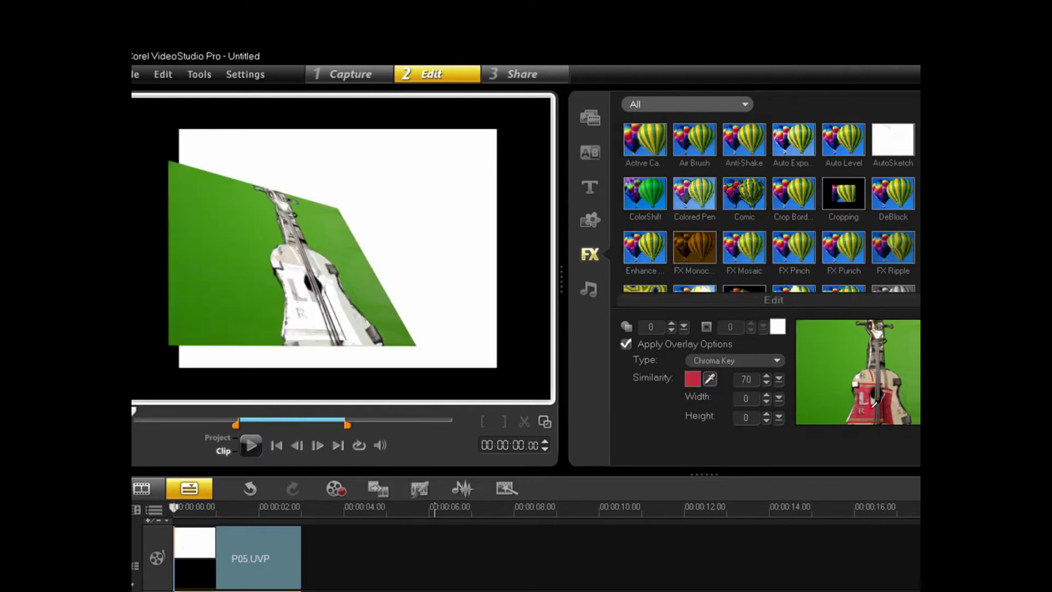
click(816, 359)
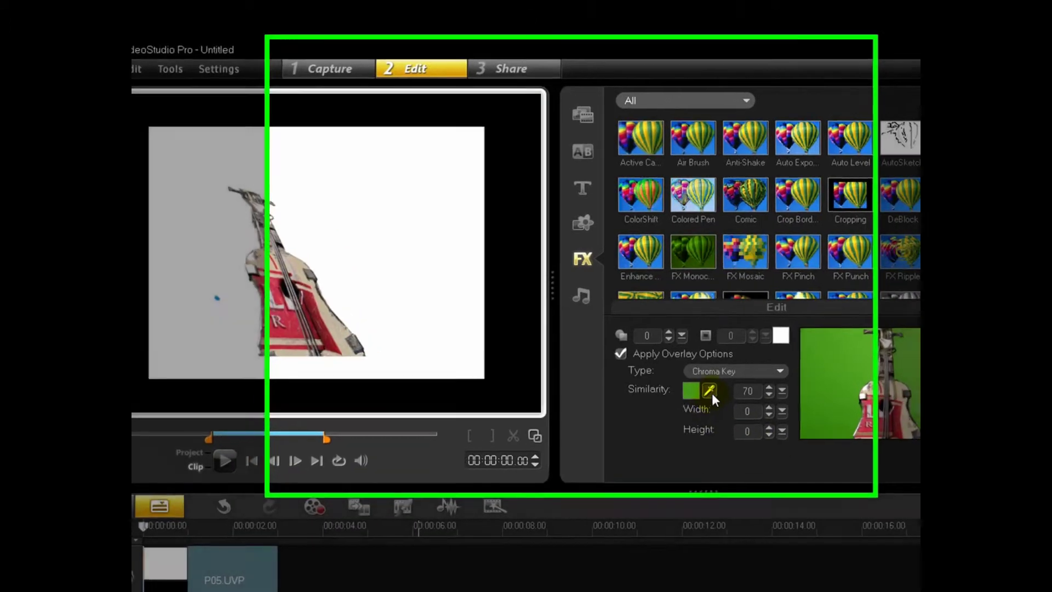
click(710, 379)
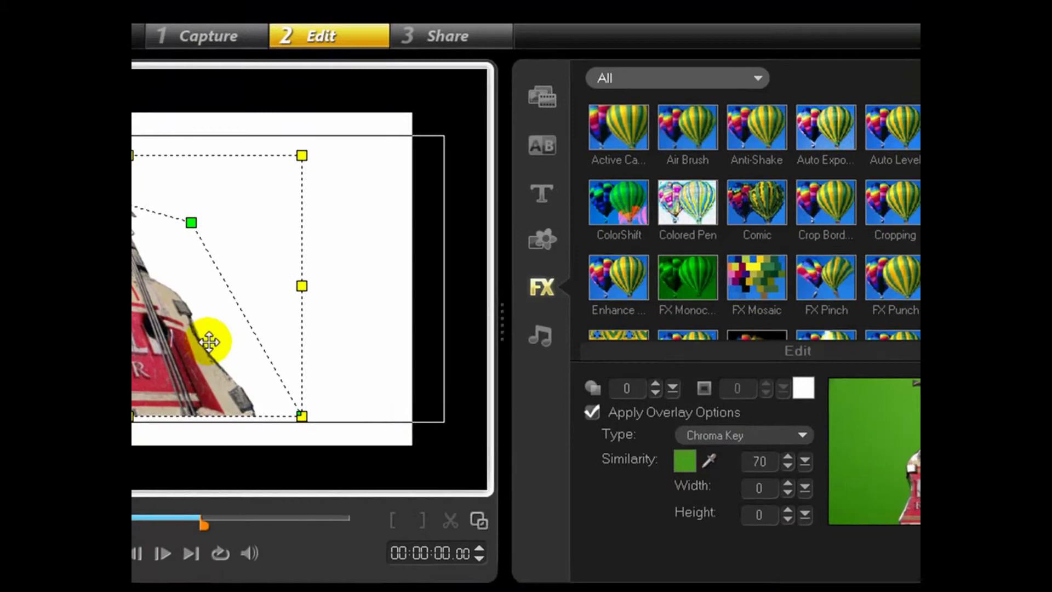
Step: Straighten the guitar overlay with its distortion handles, reposition it in the frame, and play the project
drag(209, 342, 244, 355)
drag(248, 259, 380, 266)
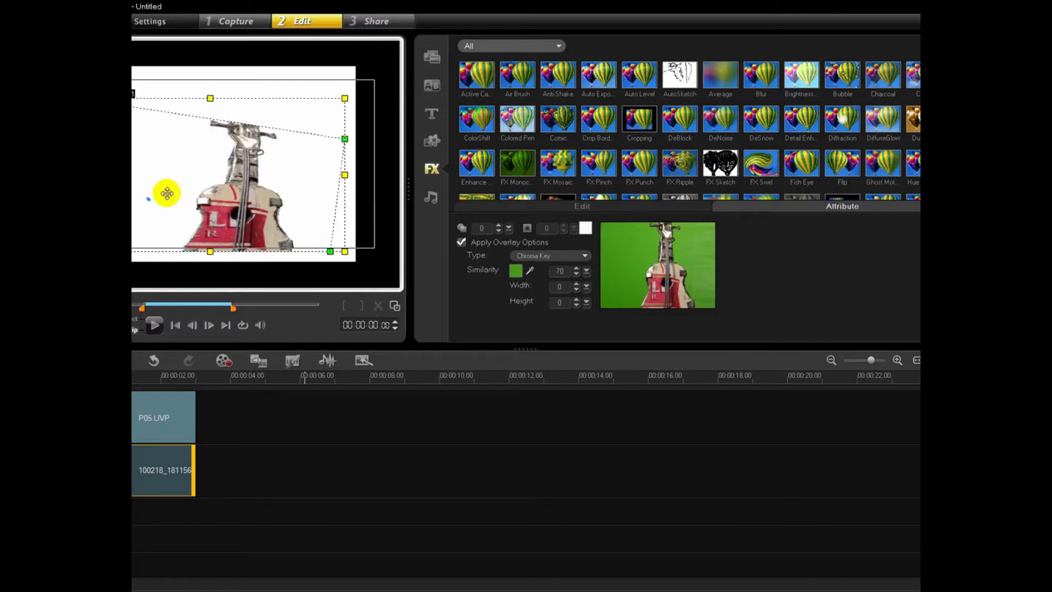
drag(164, 193, 198, 185)
click(265, 243)
drag(265, 242, 266, 256)
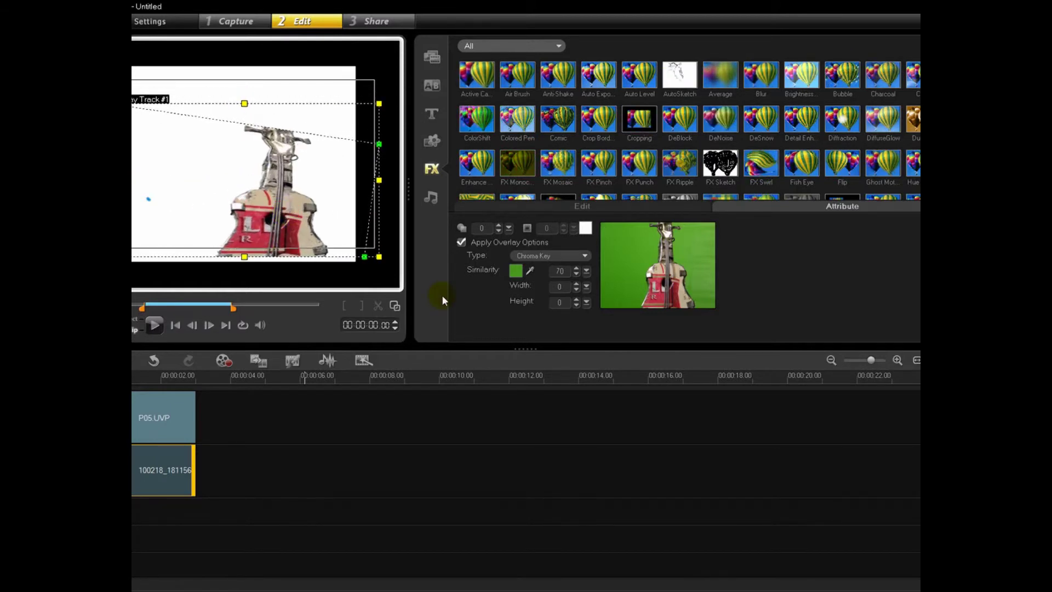
click(285, 453)
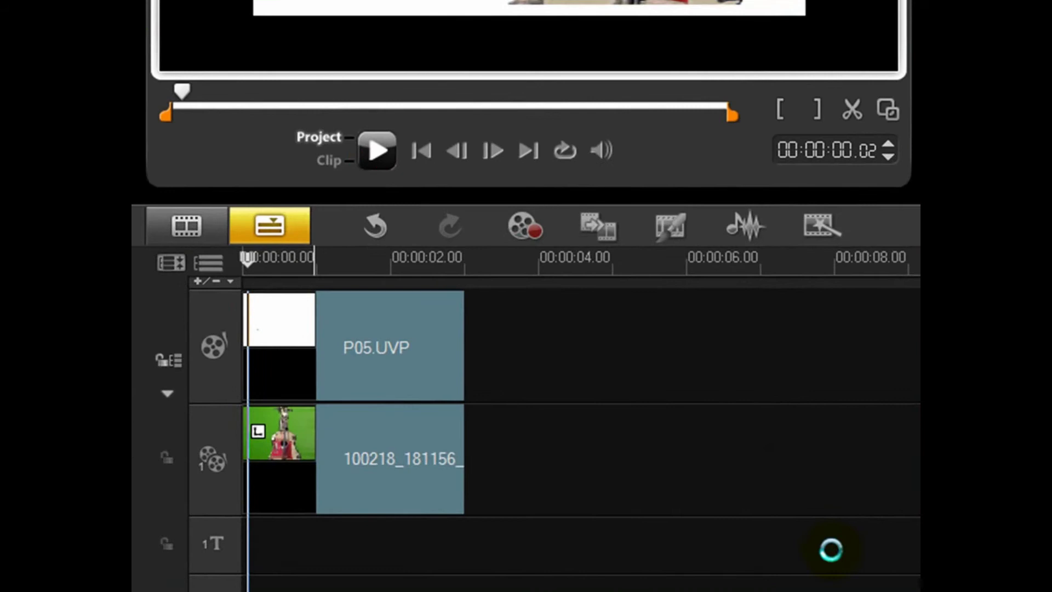
key(space)
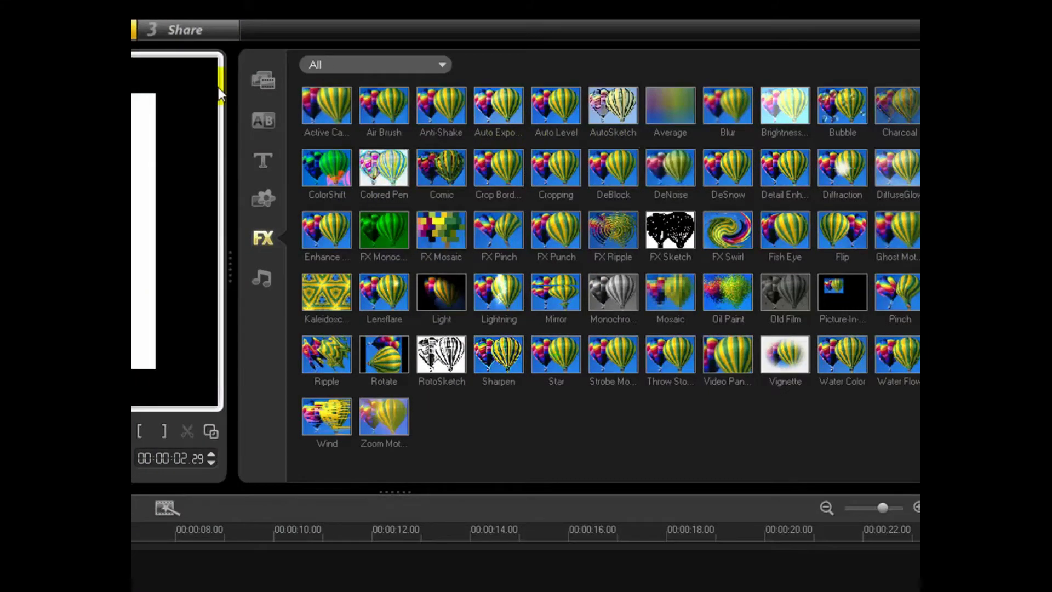
Step: Switch to the Share step and browse the File, Edit, Tools and Settings menus
click(185, 22)
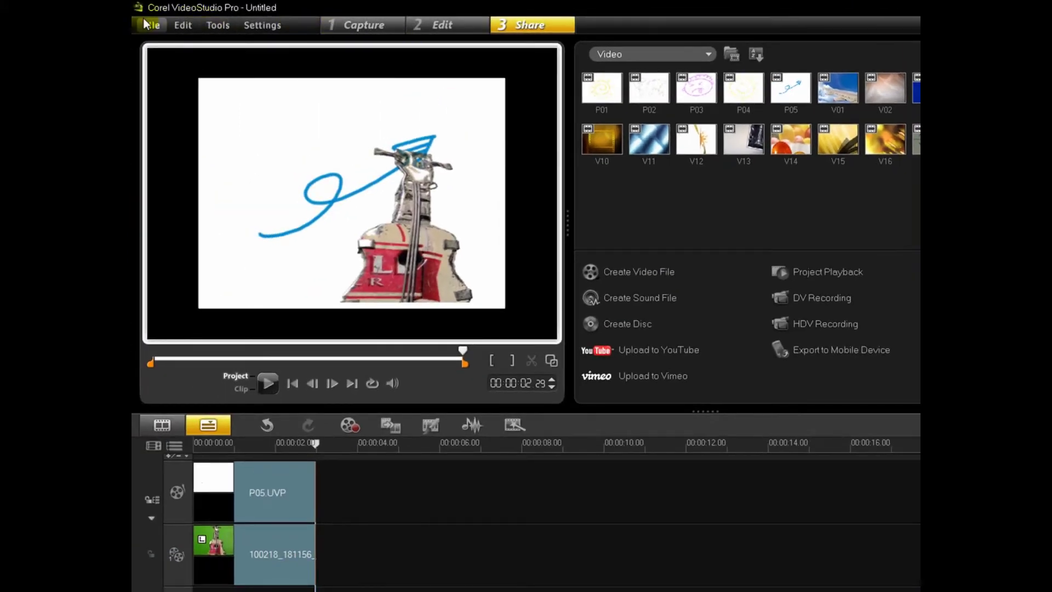
click(145, 25)
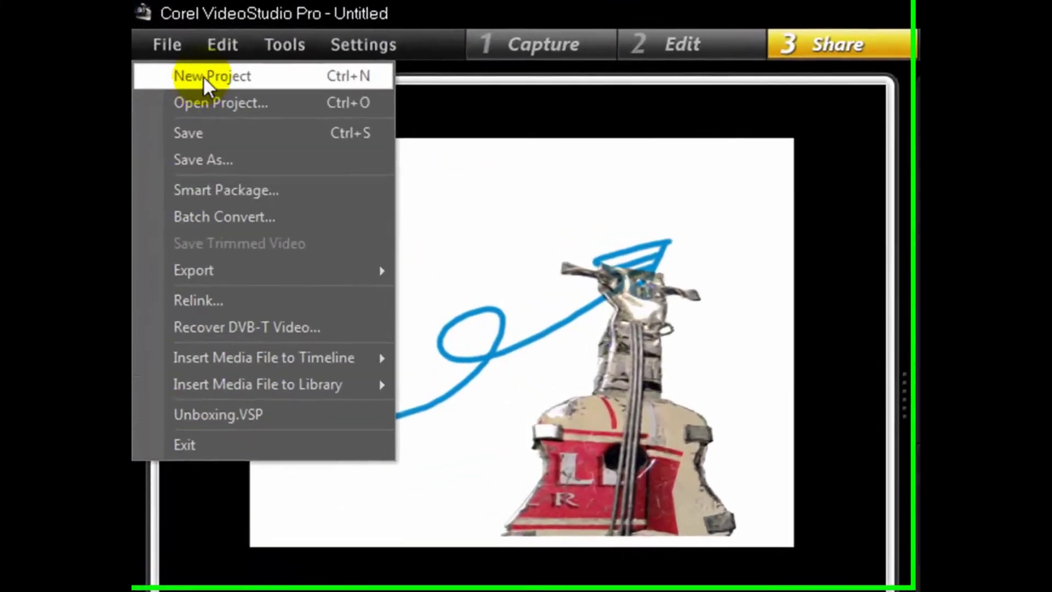
click(218, 43)
click(293, 43)
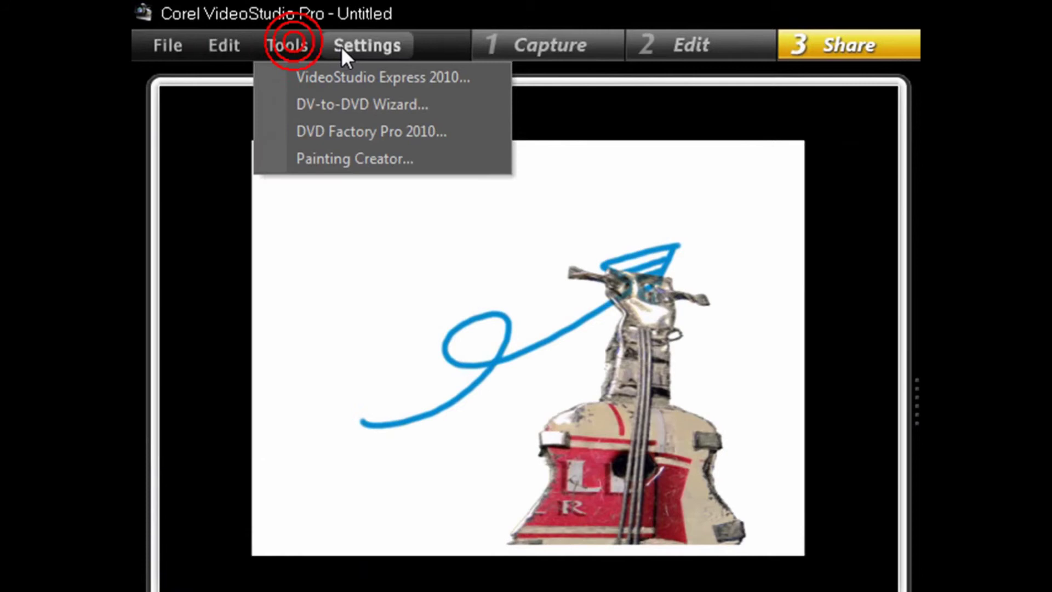
click(344, 46)
mouse_move(305, 51)
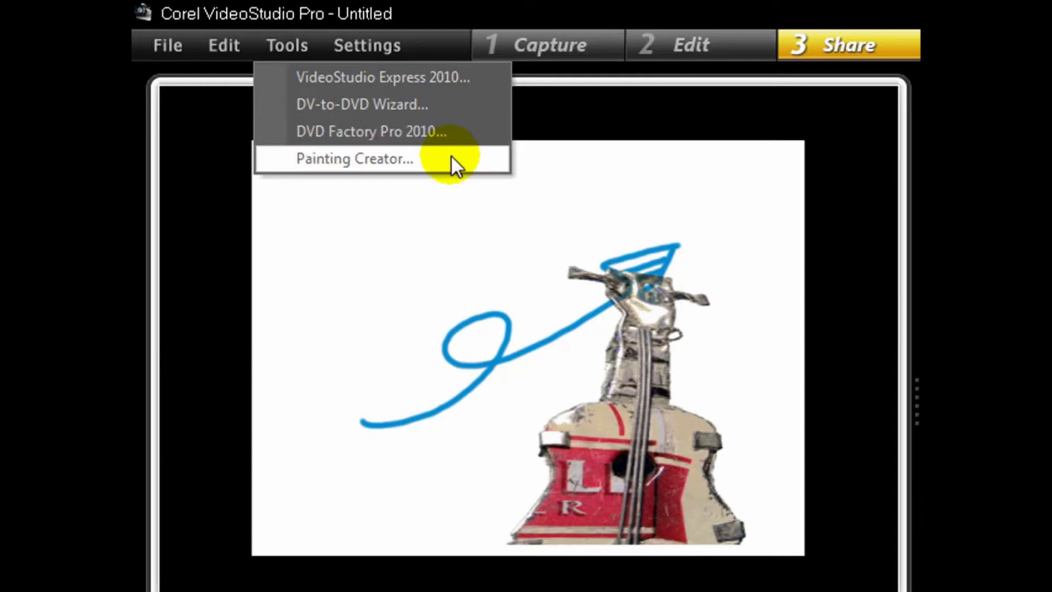
click(482, 162)
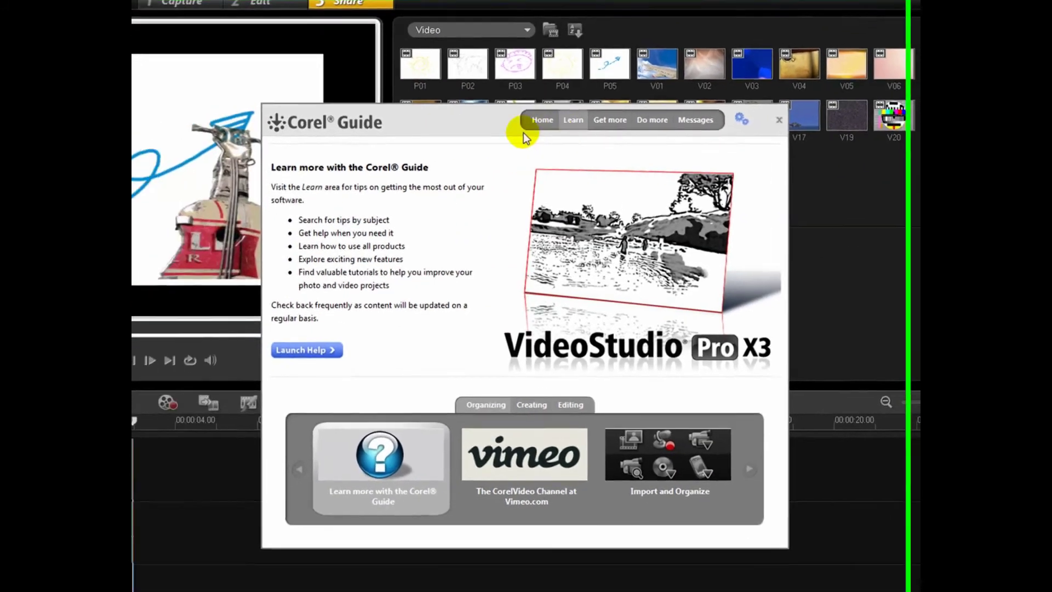
Step: View the Guide's Home and Learn pages, including the Vimeo channel and Import and Organize topics
click(542, 120)
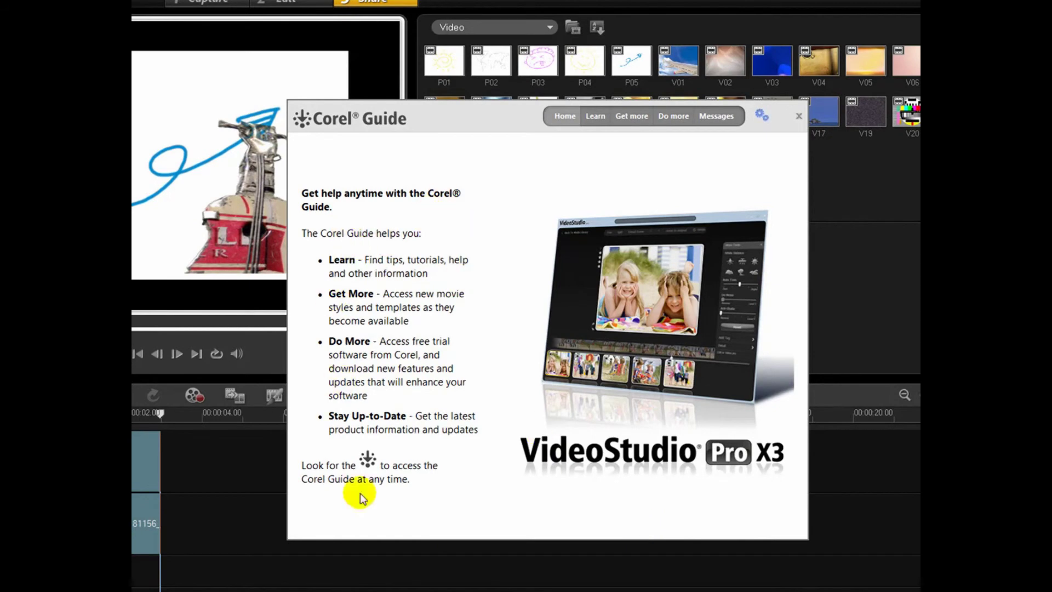
click(595, 125)
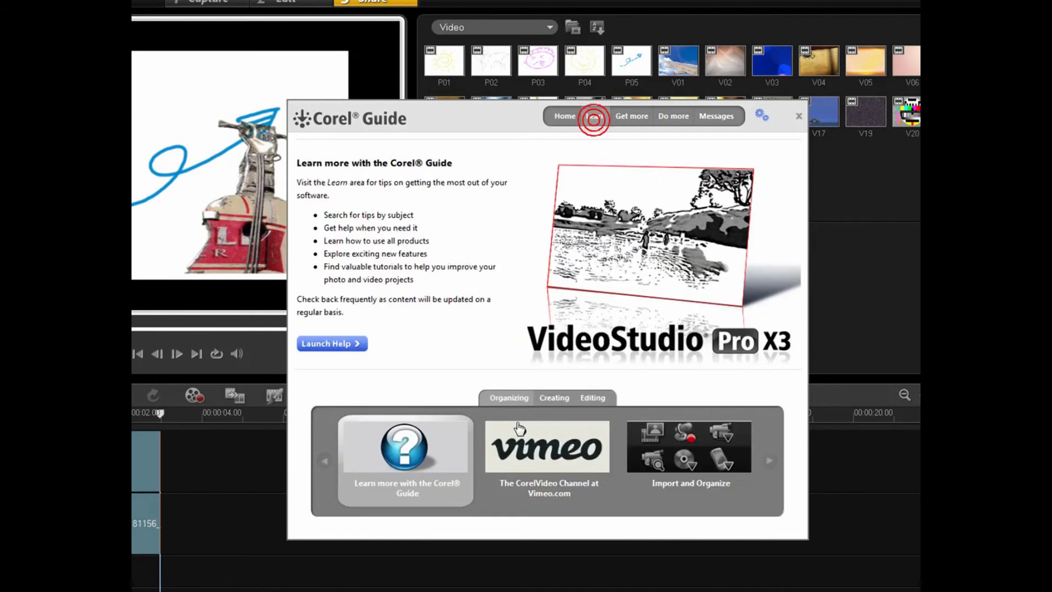
click(521, 465)
click(690, 453)
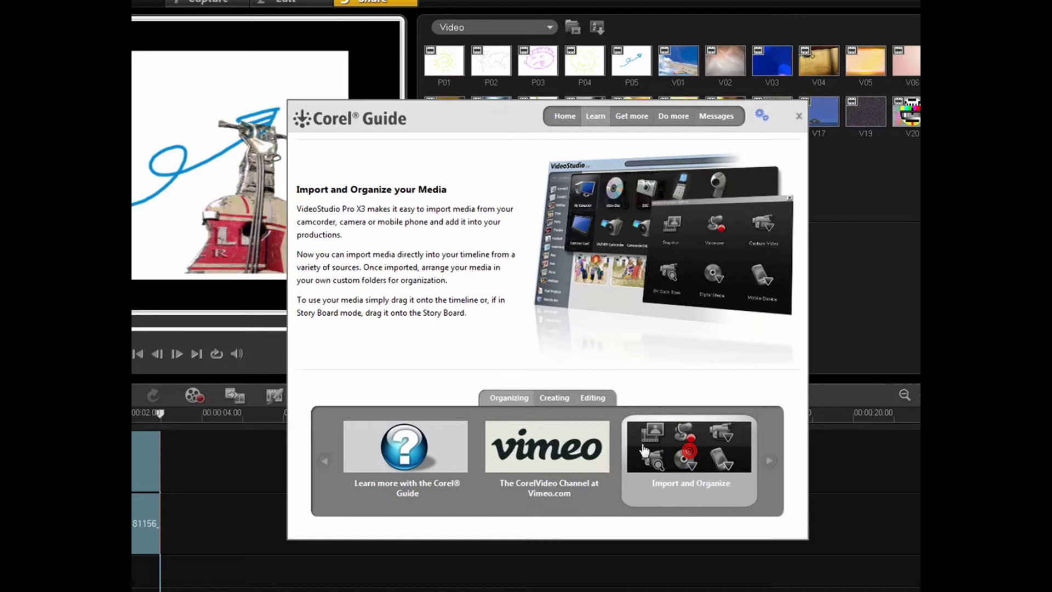
Step: Browse the Get more downloads carousel to Font Pack 2
click(641, 120)
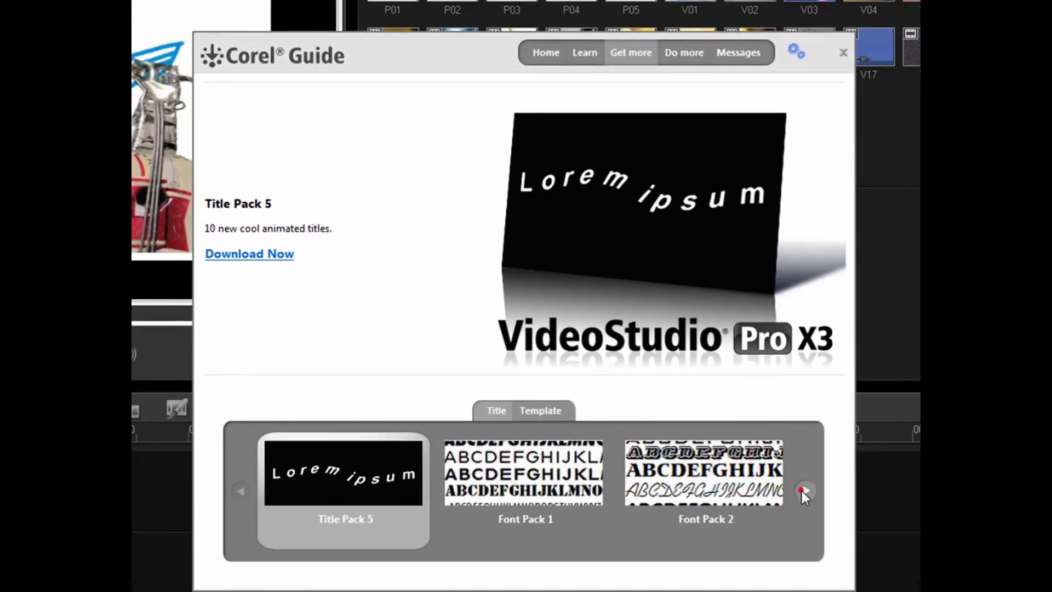
click(804, 491)
click(804, 491)
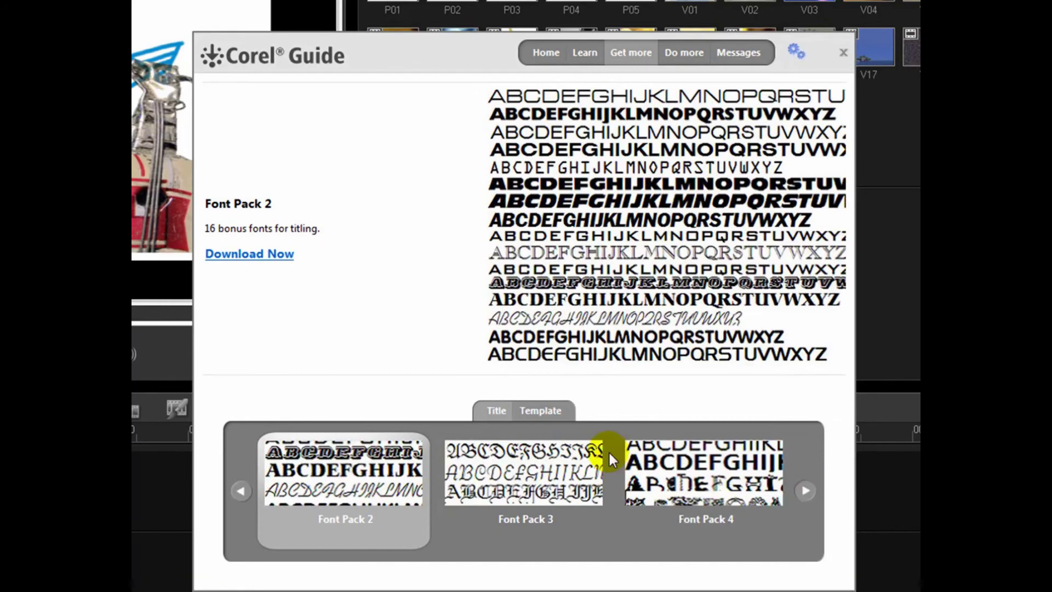
Step: Look through the Do more editing and trial offers, then check the Messages page
click(682, 53)
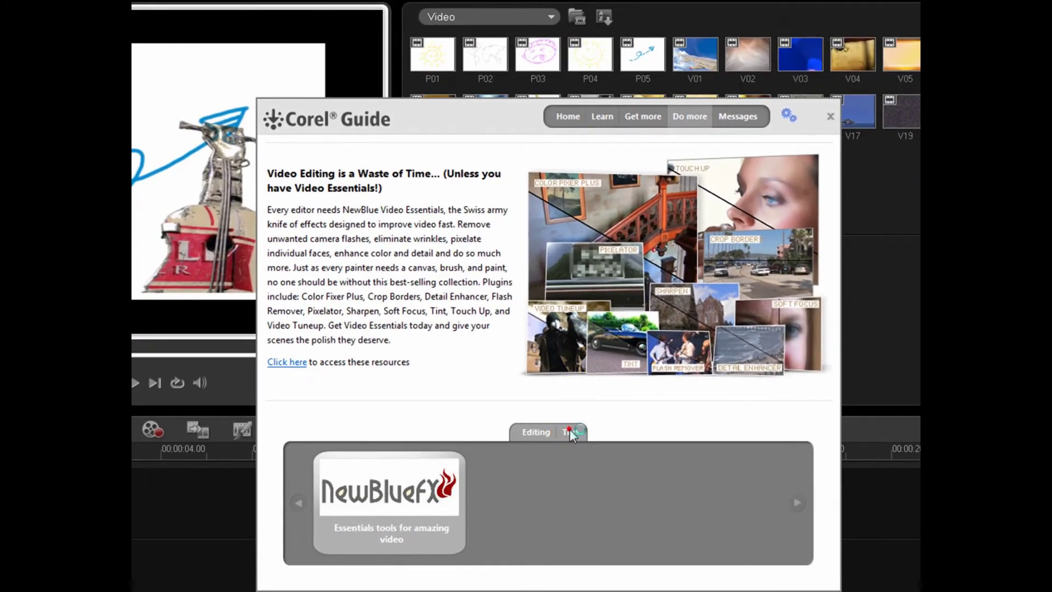
click(570, 432)
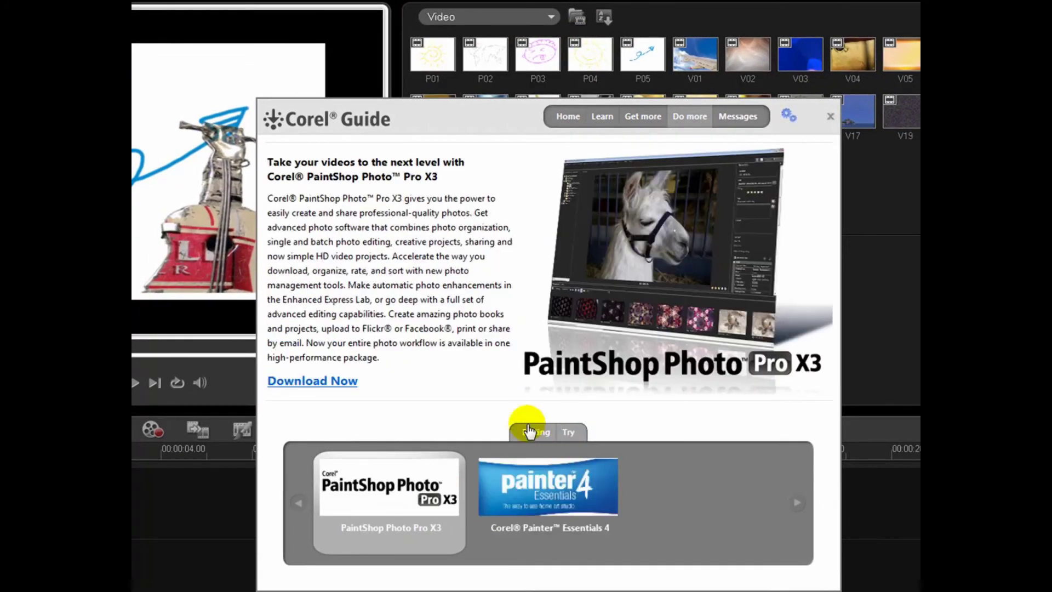
click(529, 432)
click(737, 116)
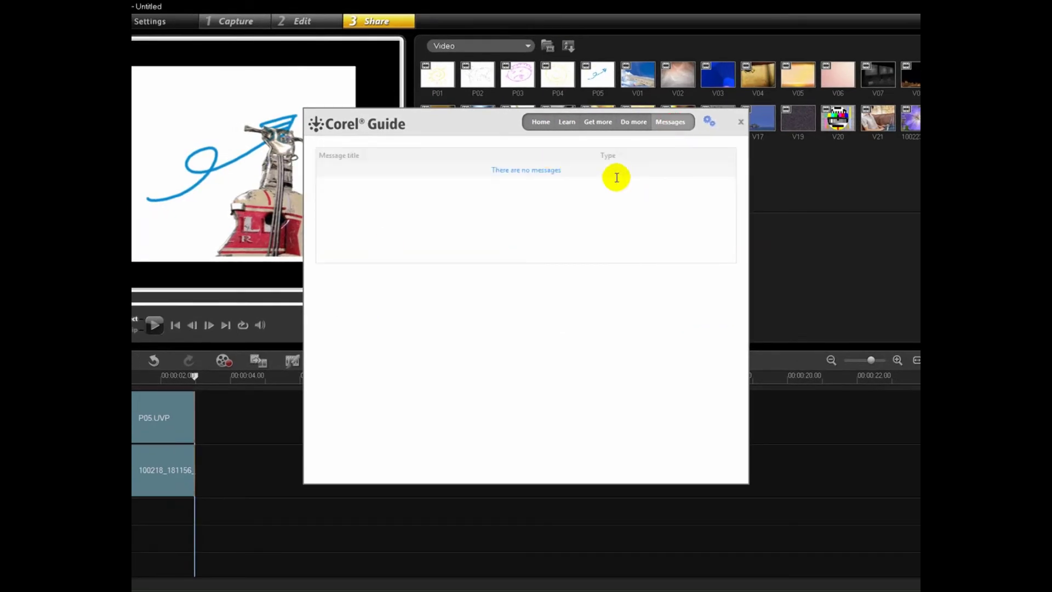
click(739, 123)
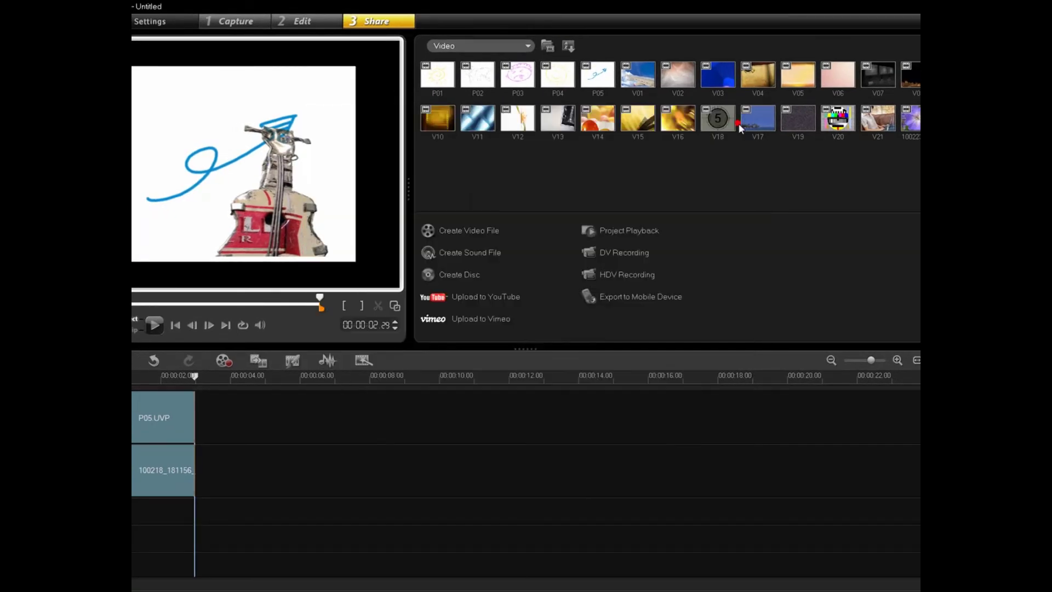